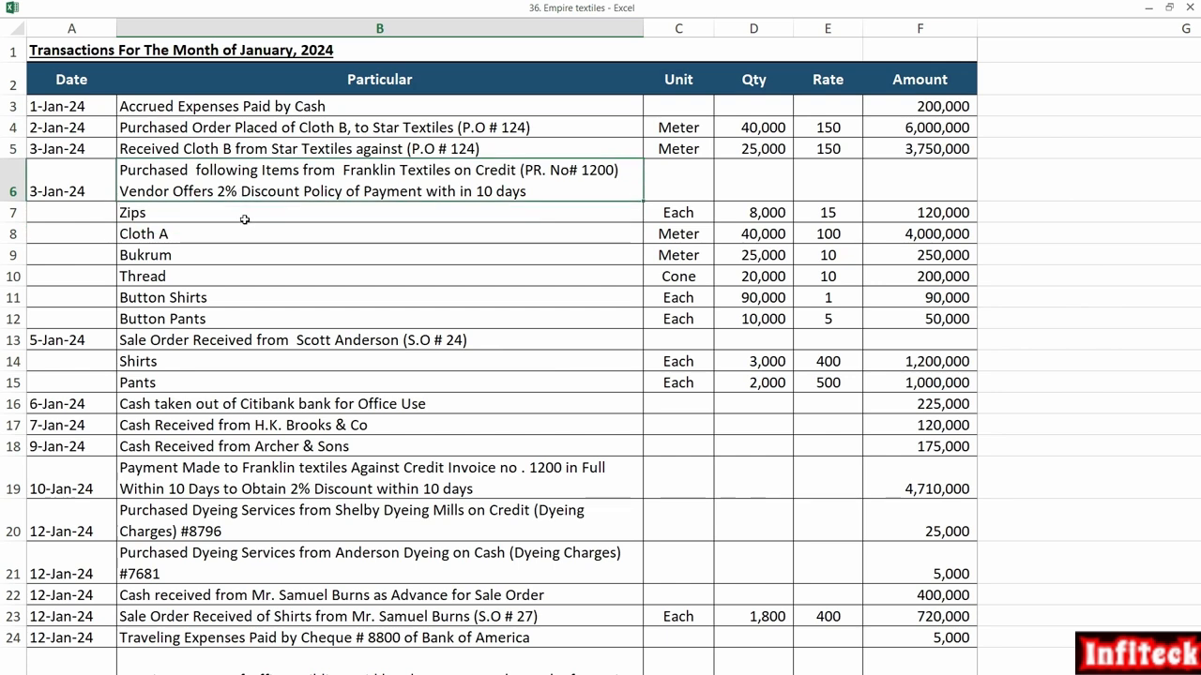
left_click(51, 190)
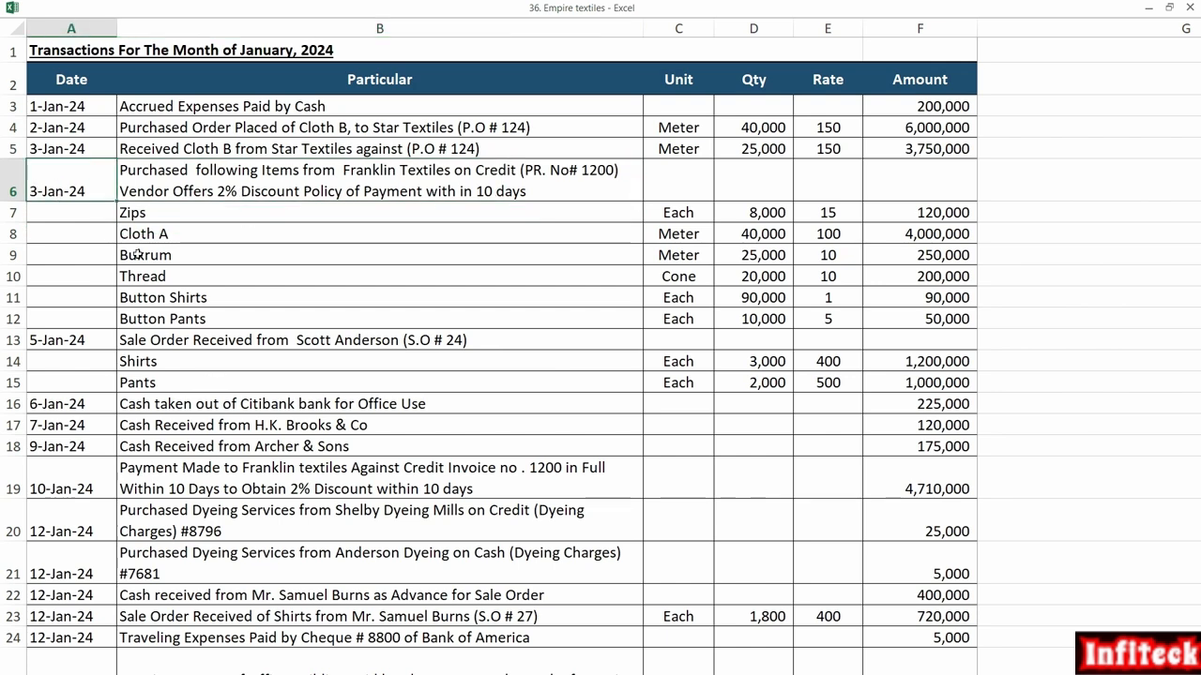
left_click(163, 193)
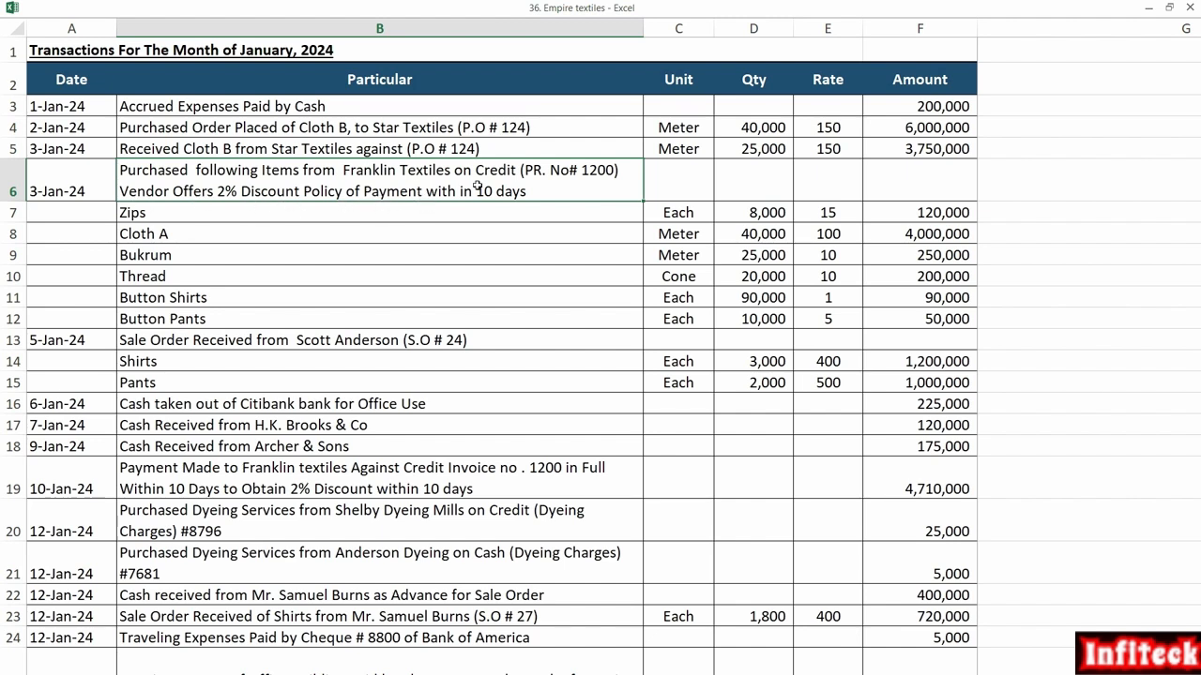
left_click(211, 212)
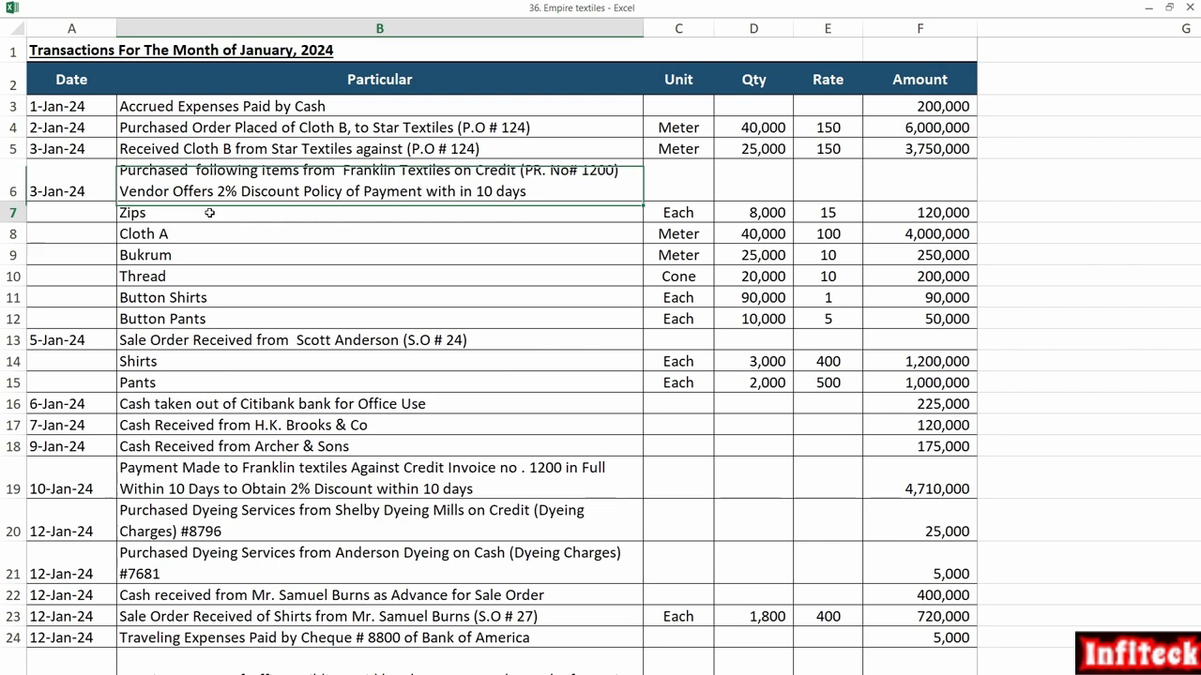
left_click(315, 183)
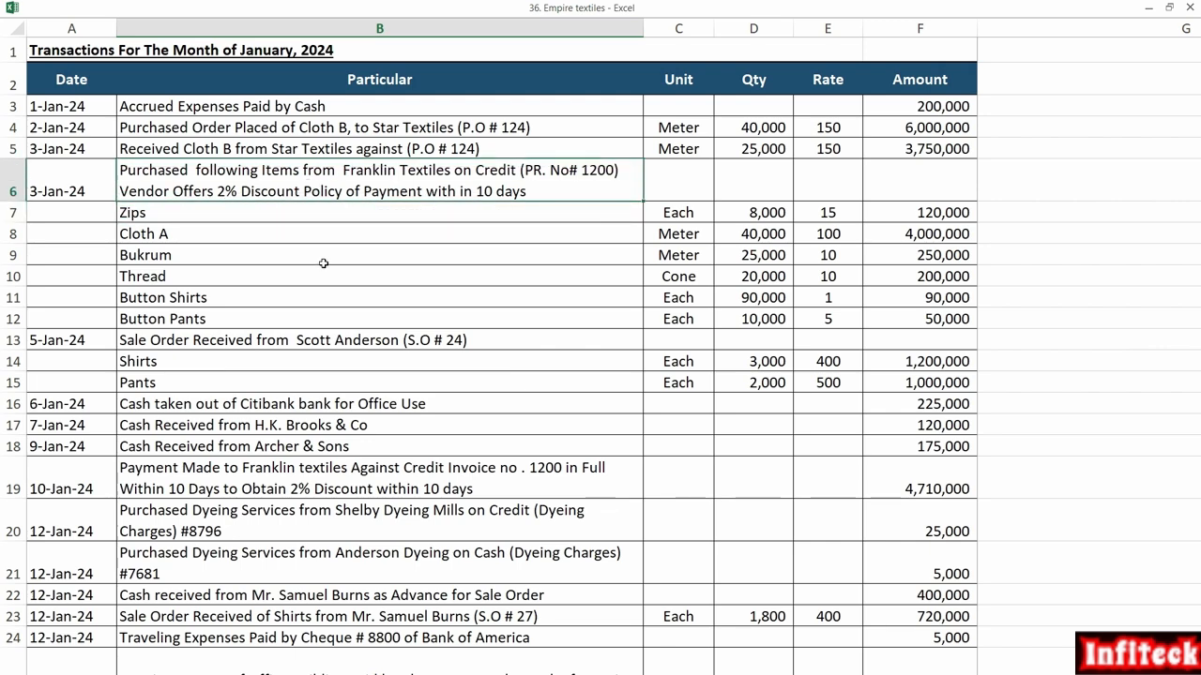
Switch to QuickBooks and add a Cost of Goods Sold account named Discount Received to the chart of accounts
key("alt+Tab")
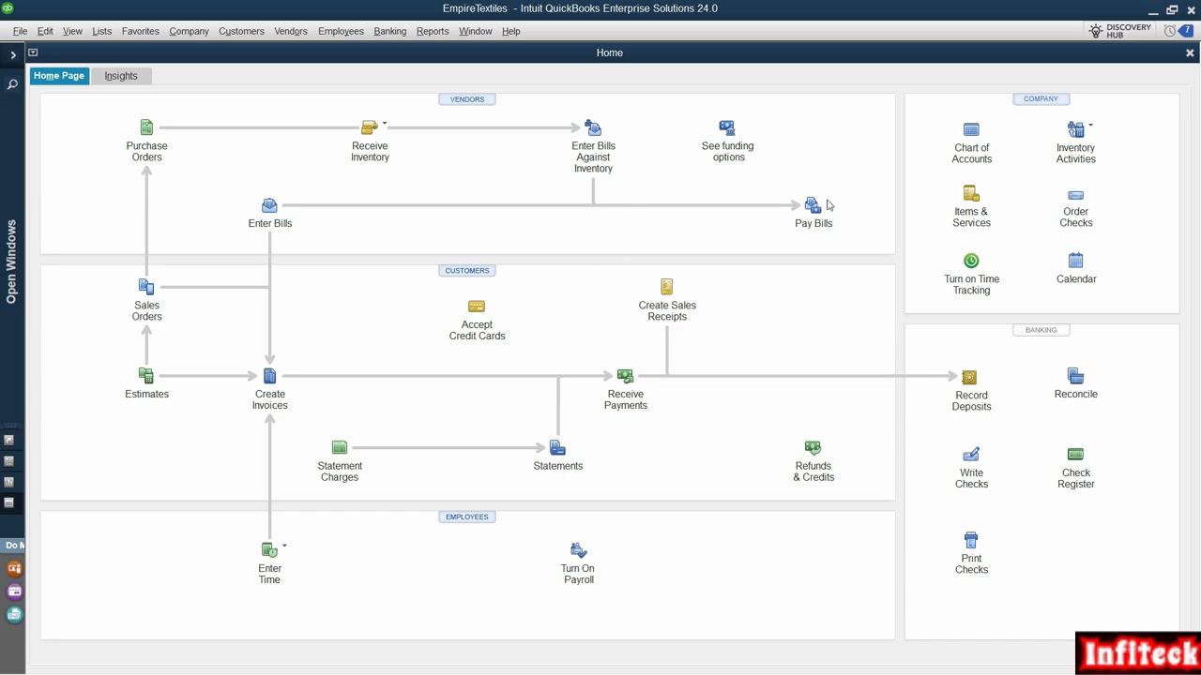
left_click(975, 145)
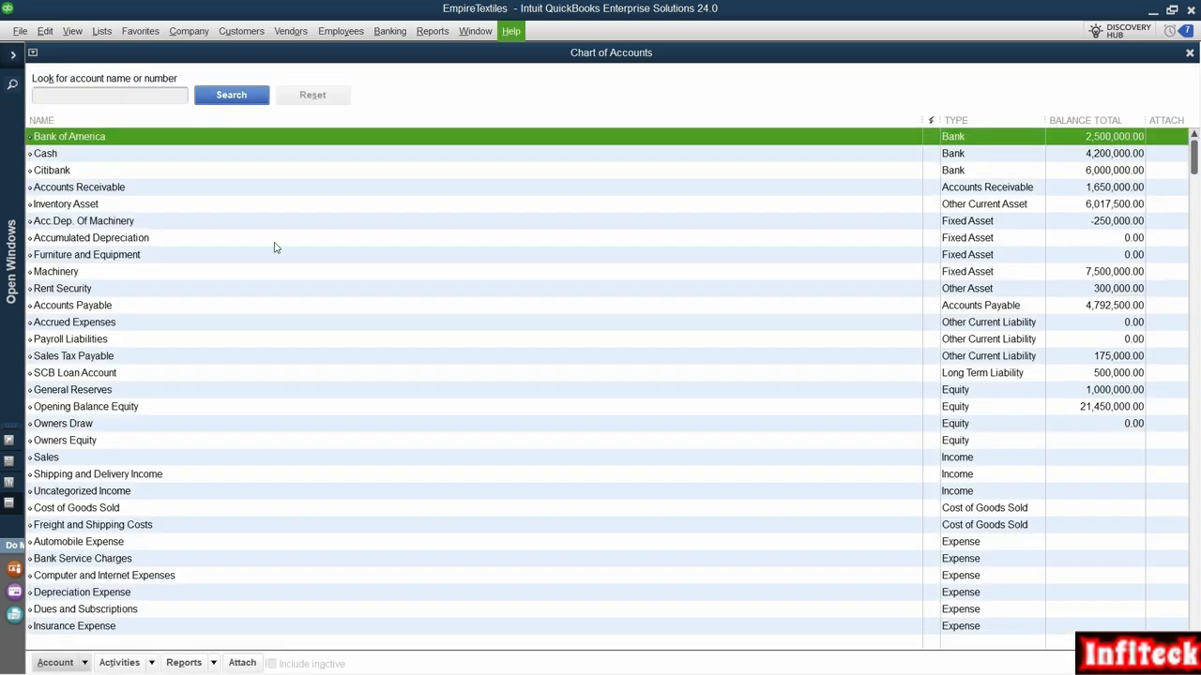
key("ctrl+n")
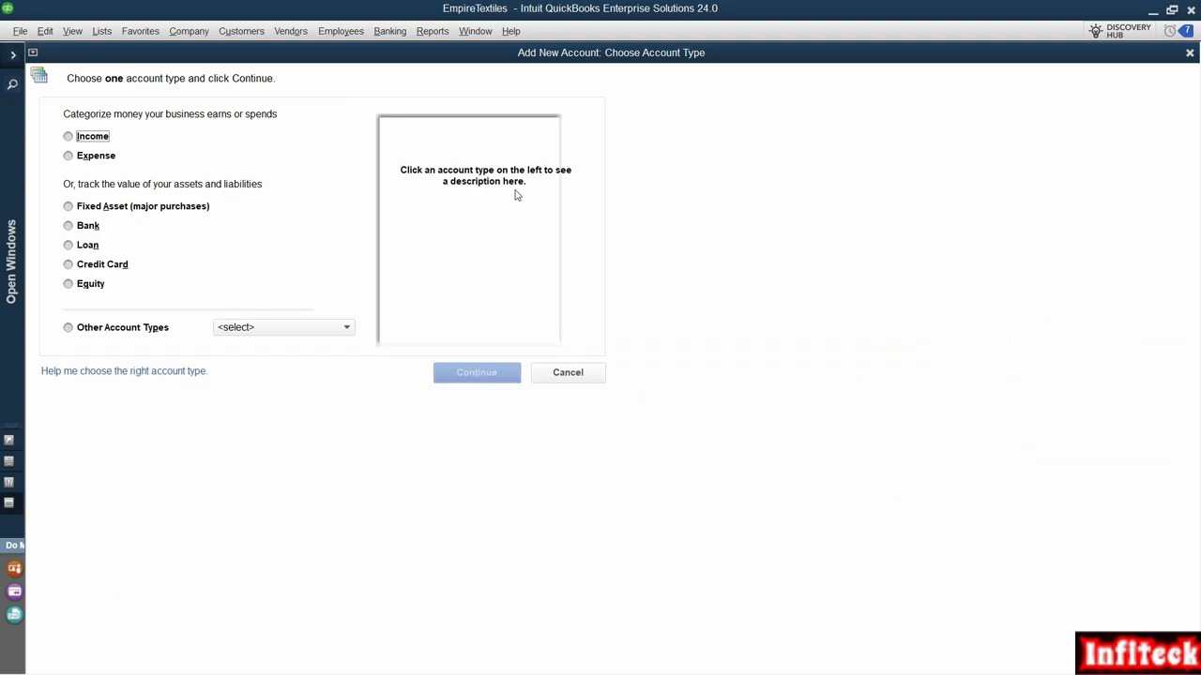
left_click(330, 328)
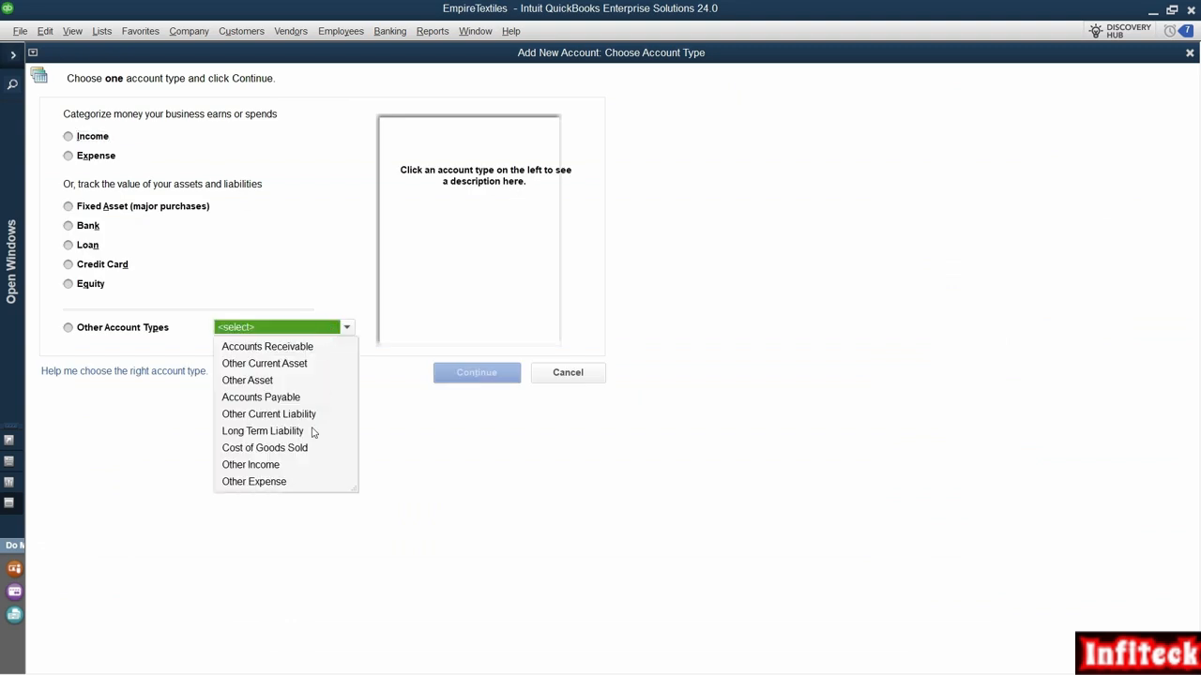
left_click(282, 448)
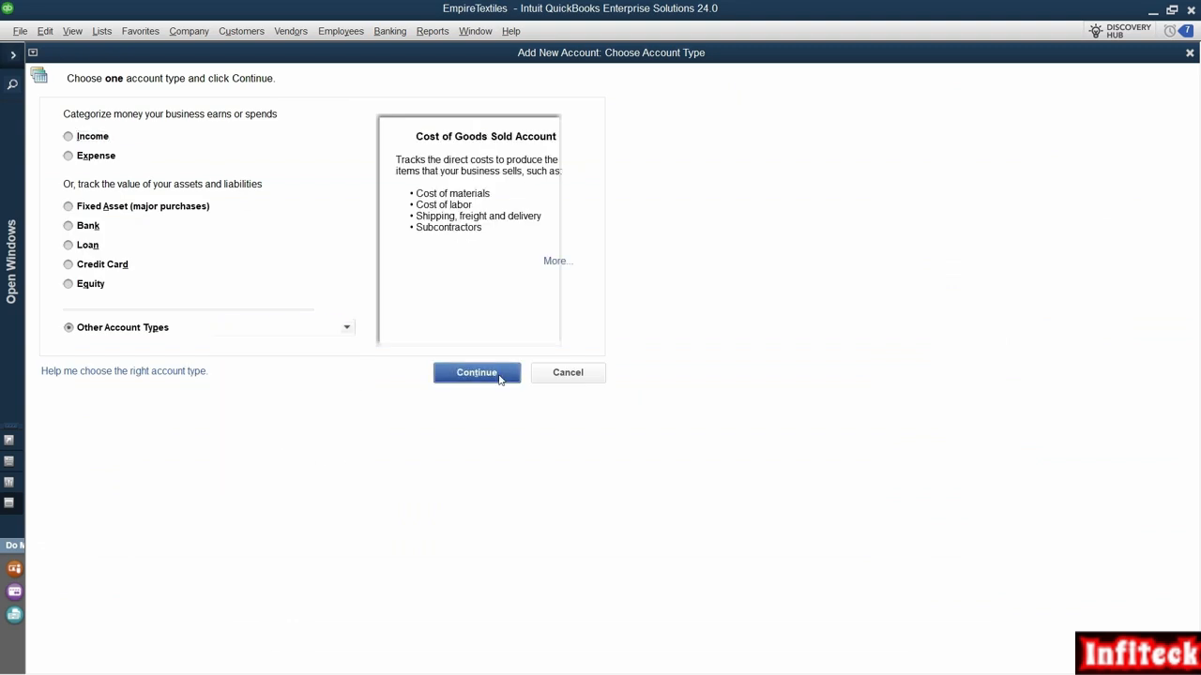
key("Return")
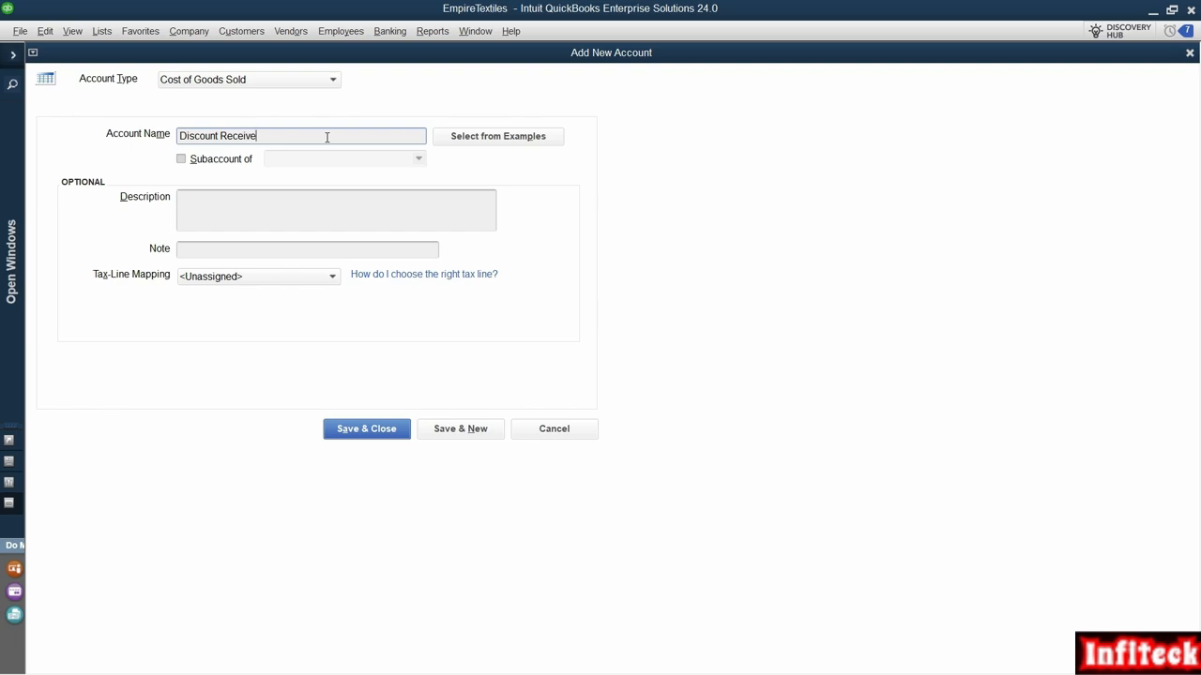
left_click(398, 429)
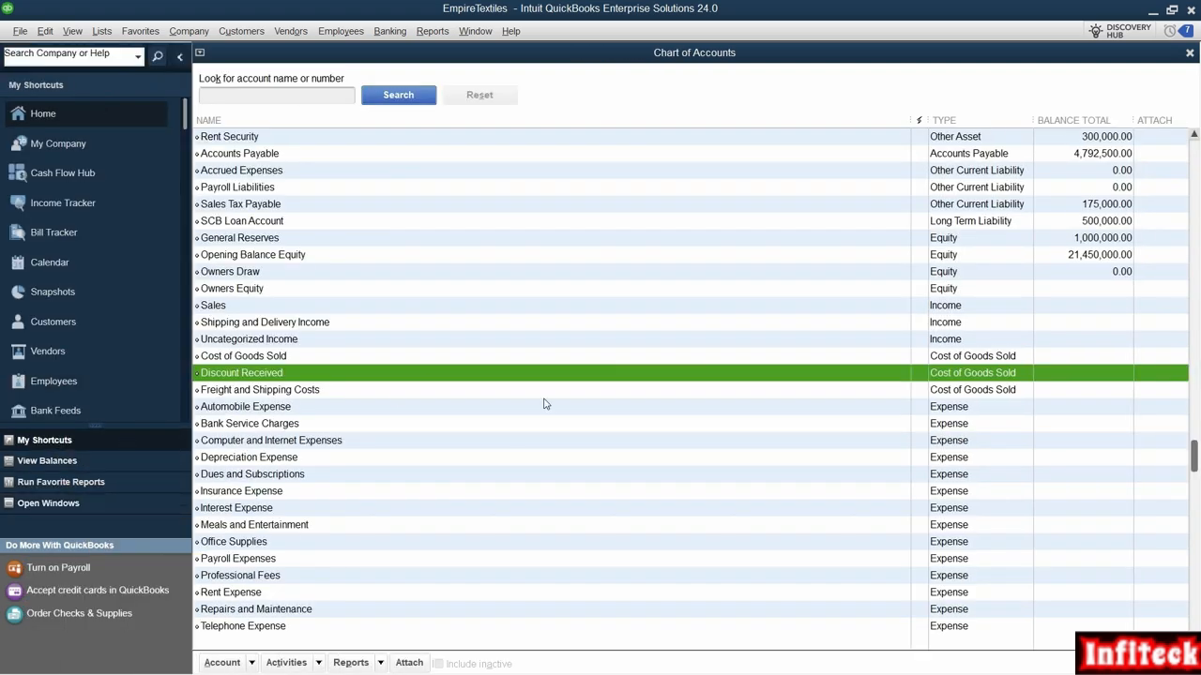
Start a new vendor bill and add Franklin Textiles as a new vendor on it
left_click(79, 114)
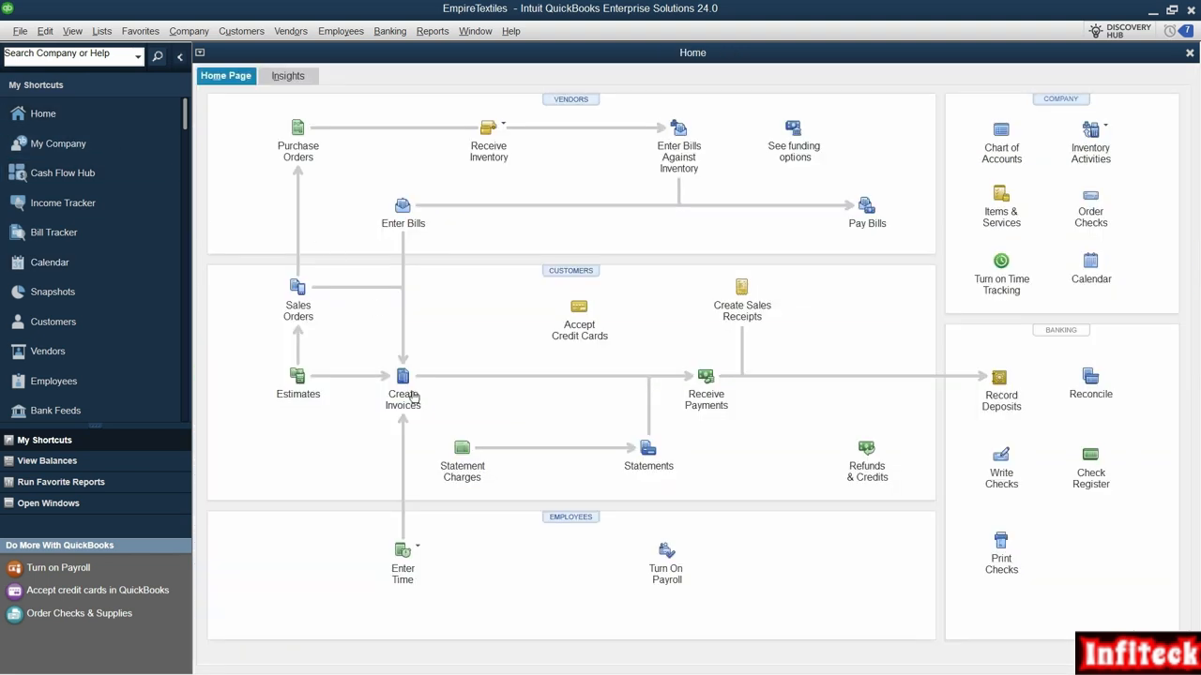
left_click(404, 209)
key("alt+Tab")
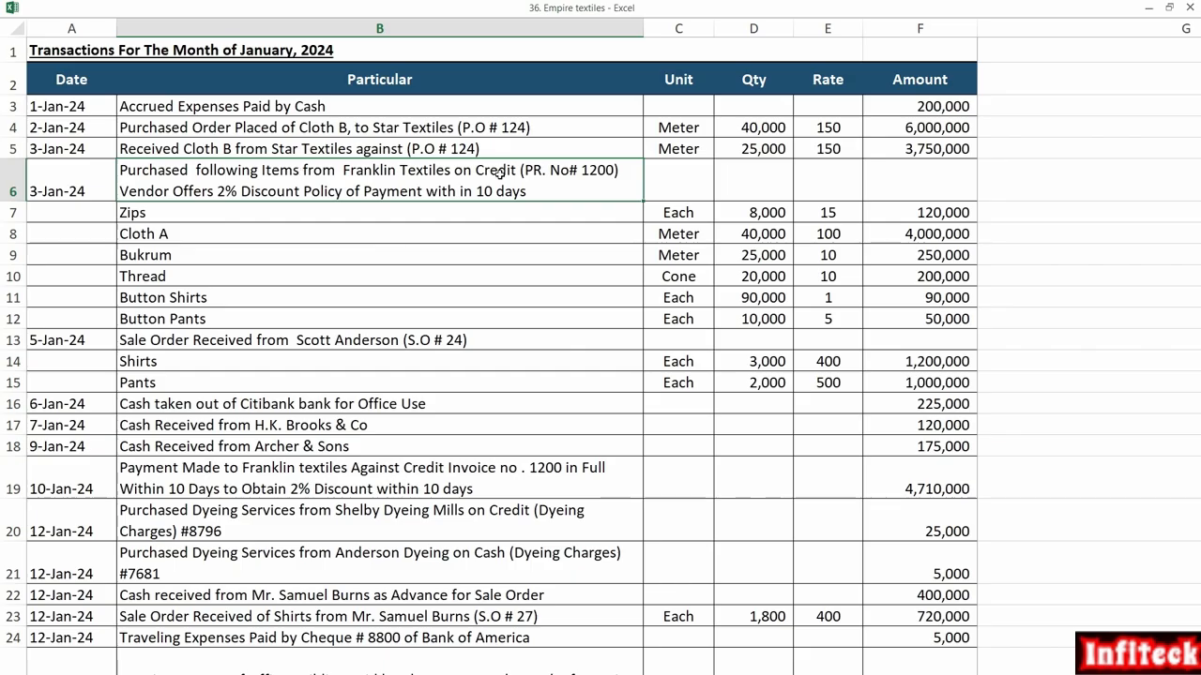
key("alt+Tab")
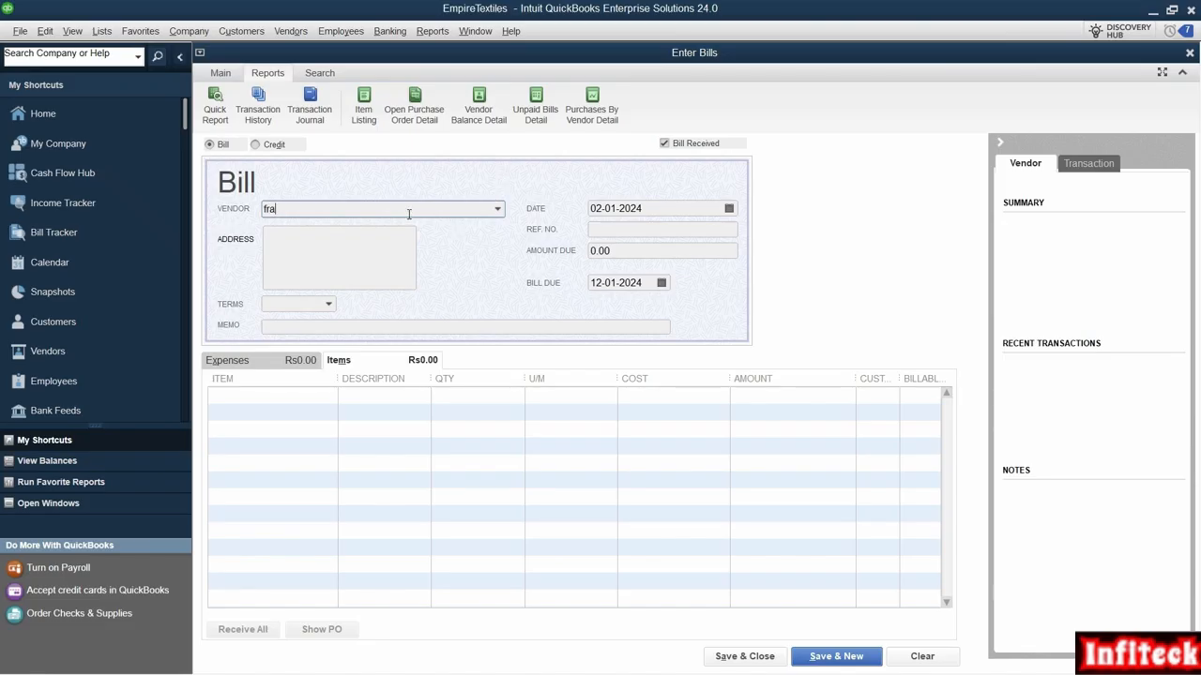
left_click(409, 210)
left_click(302, 229)
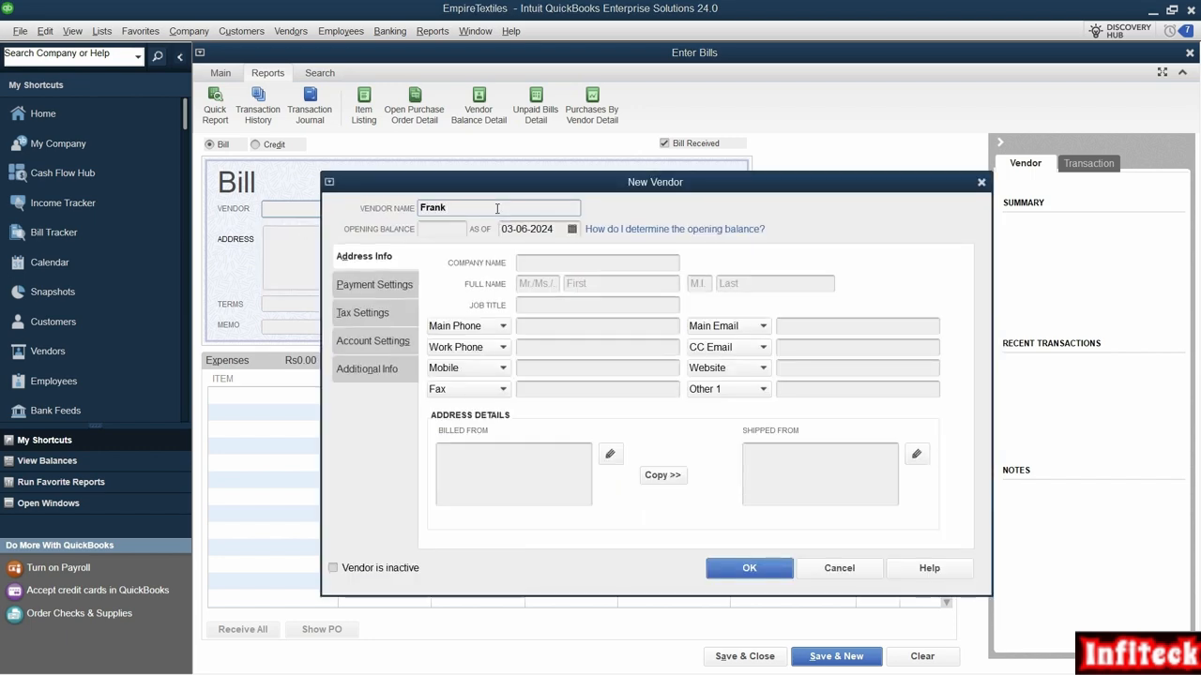
type("Franklin Textiles")
key("Tab")
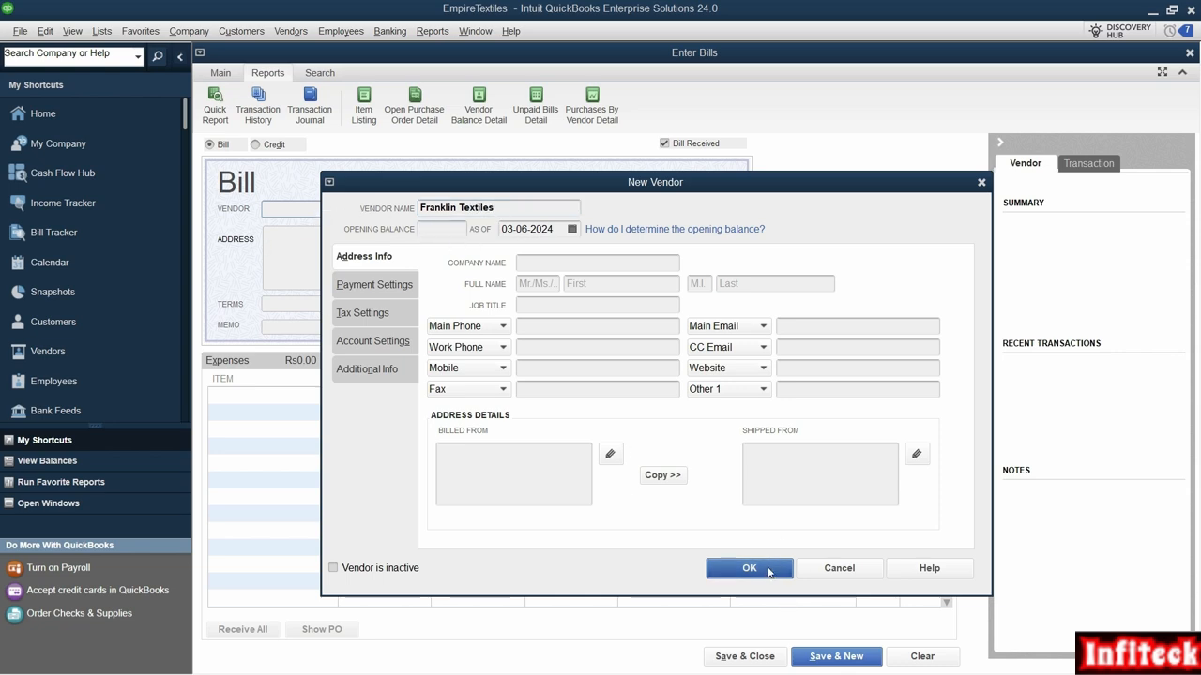
left_click(750, 568)
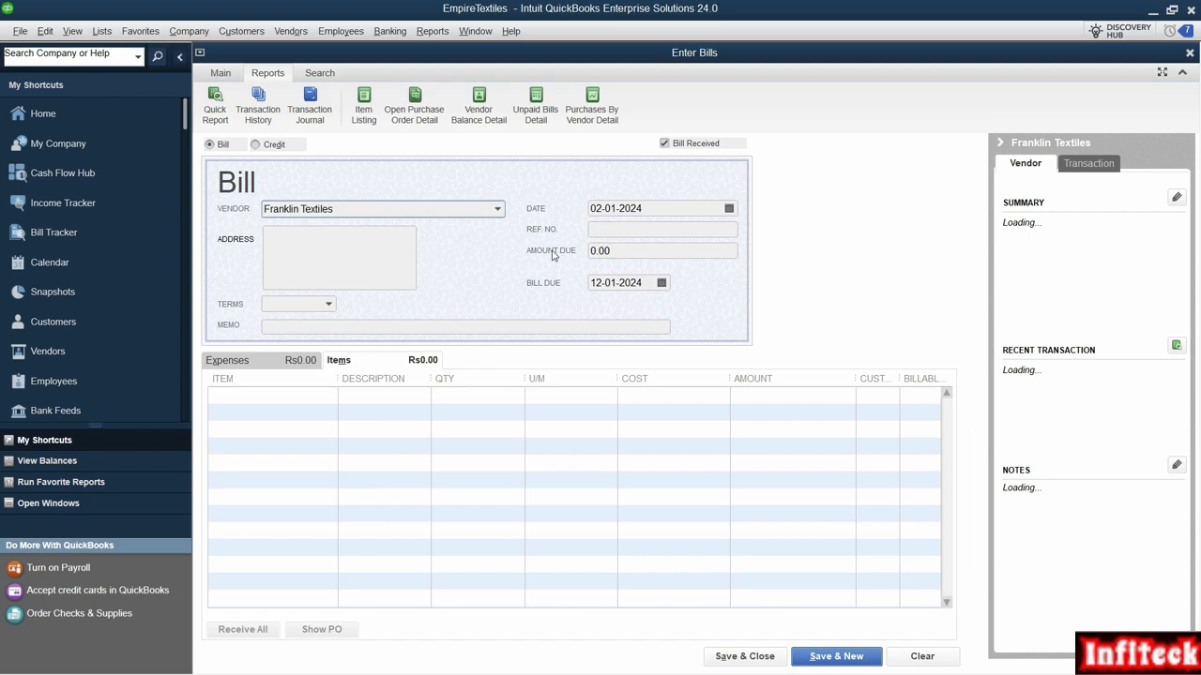
Set the bill date to 03-01-2024 and the reference number to 1200, following the Excel transaction sheet
key("alt+Tab")
left_click(33, 201)
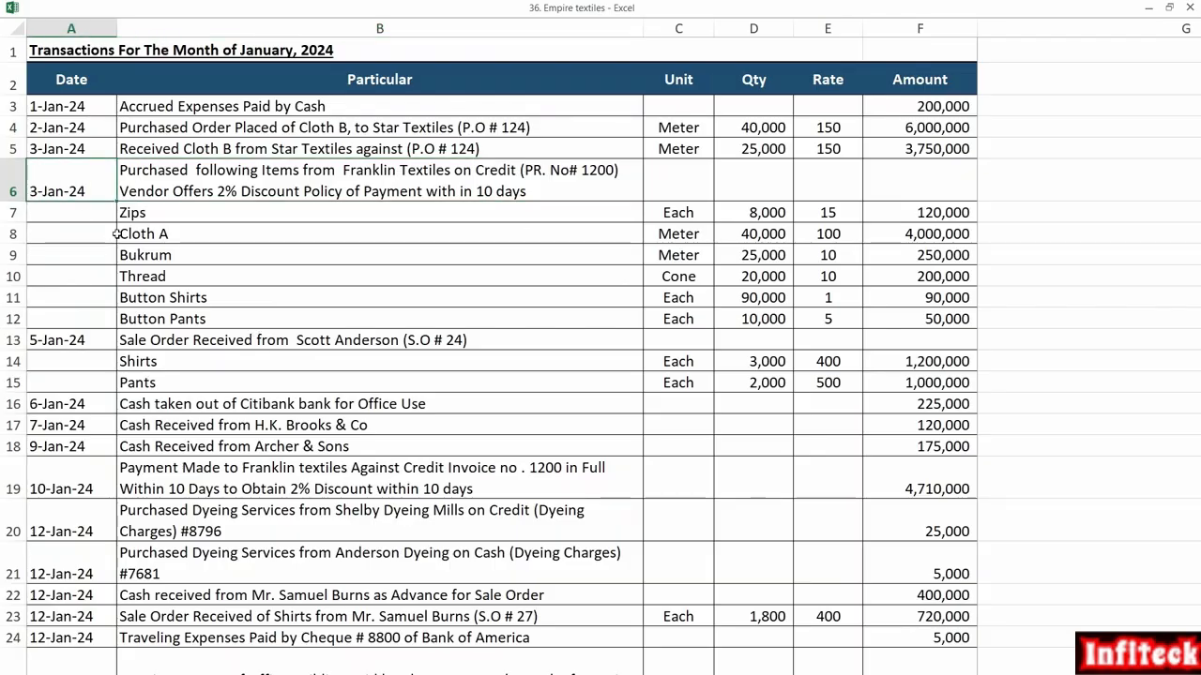
key("alt+Tab")
type("03")
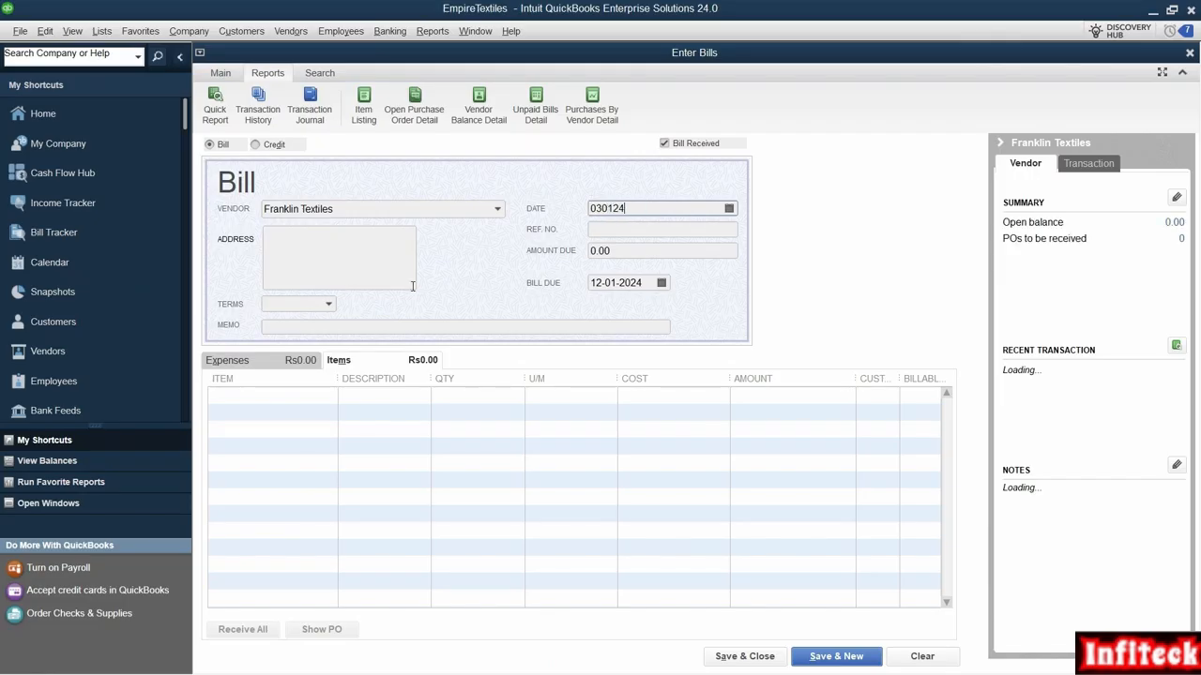
key("Tab")
key("alt+Tab")
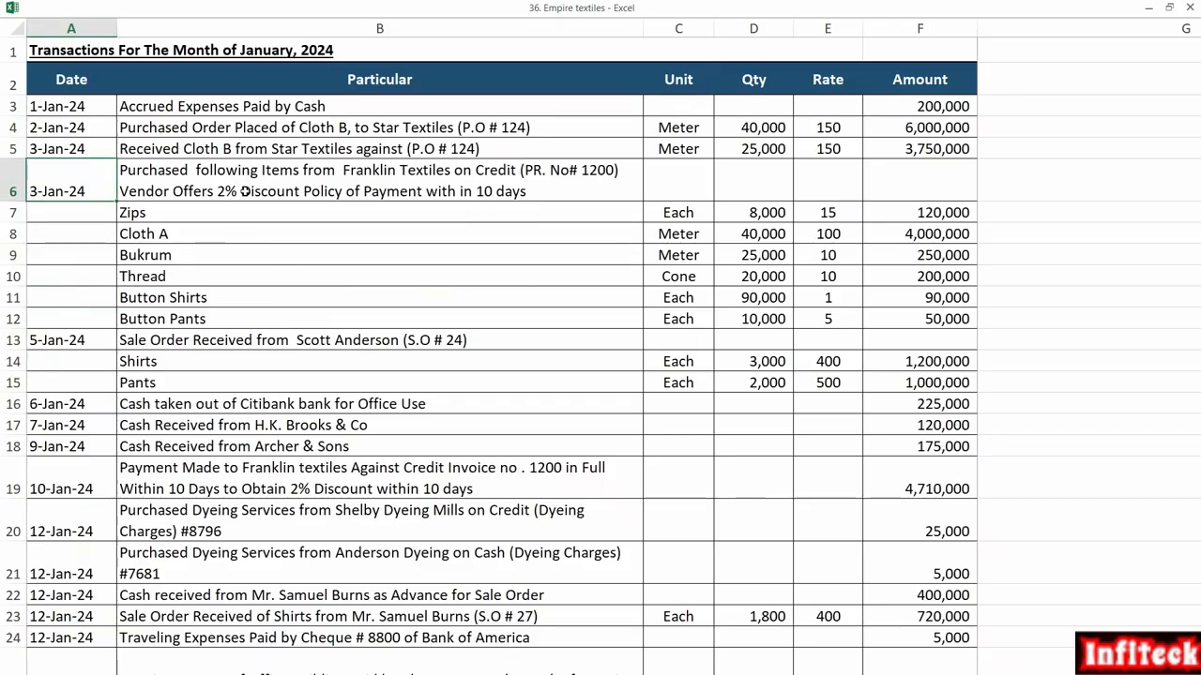
left_click(244, 191)
key("alt+Tab")
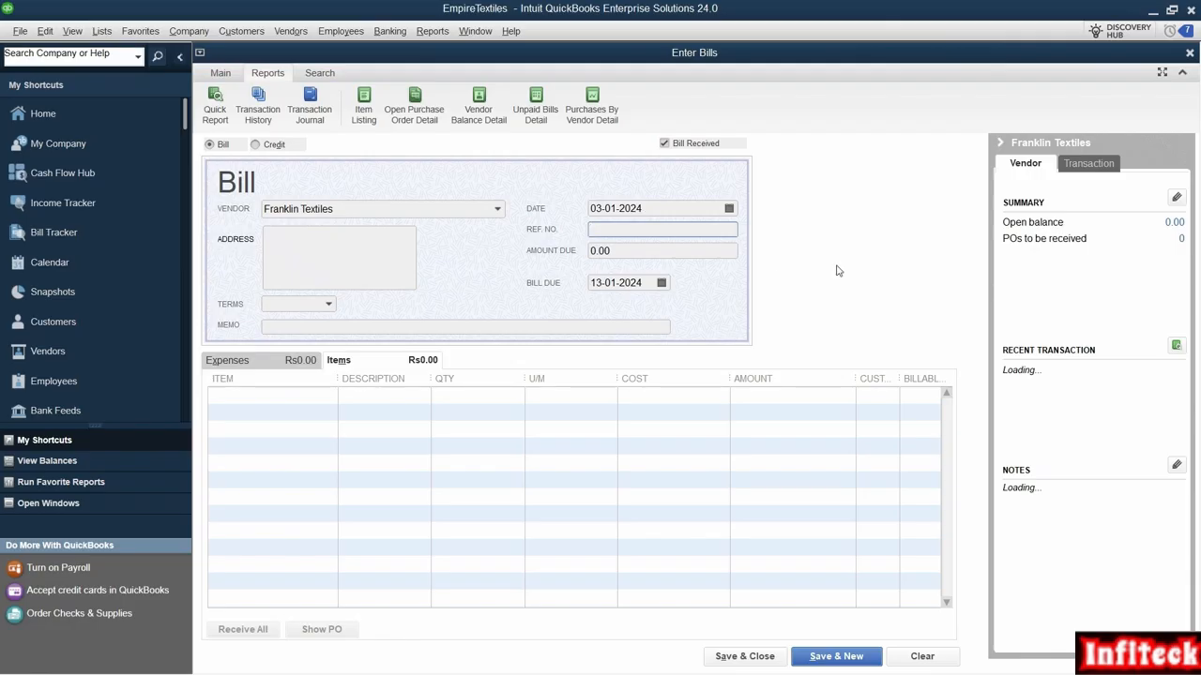
key("Tab")
Set the bill terms to 2% 10 Net 30 and paste the Franklin Textiles purchase description into the memo
left_click(328, 305)
left_click(250, 324)
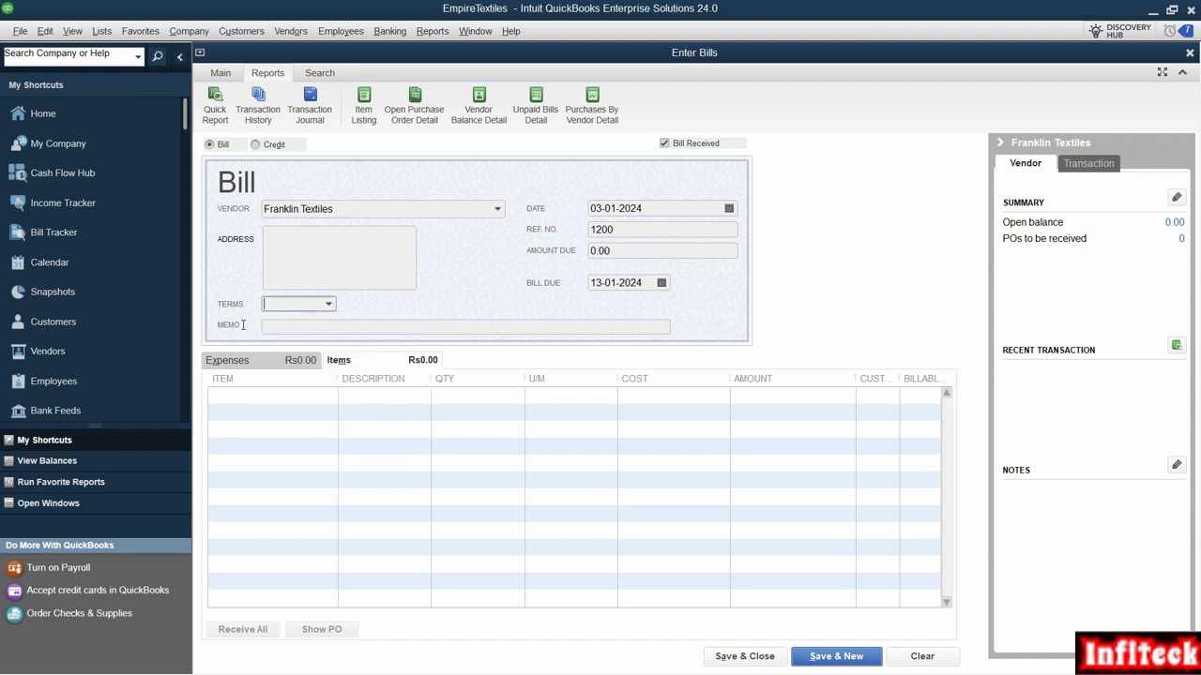
left_click(329, 305)
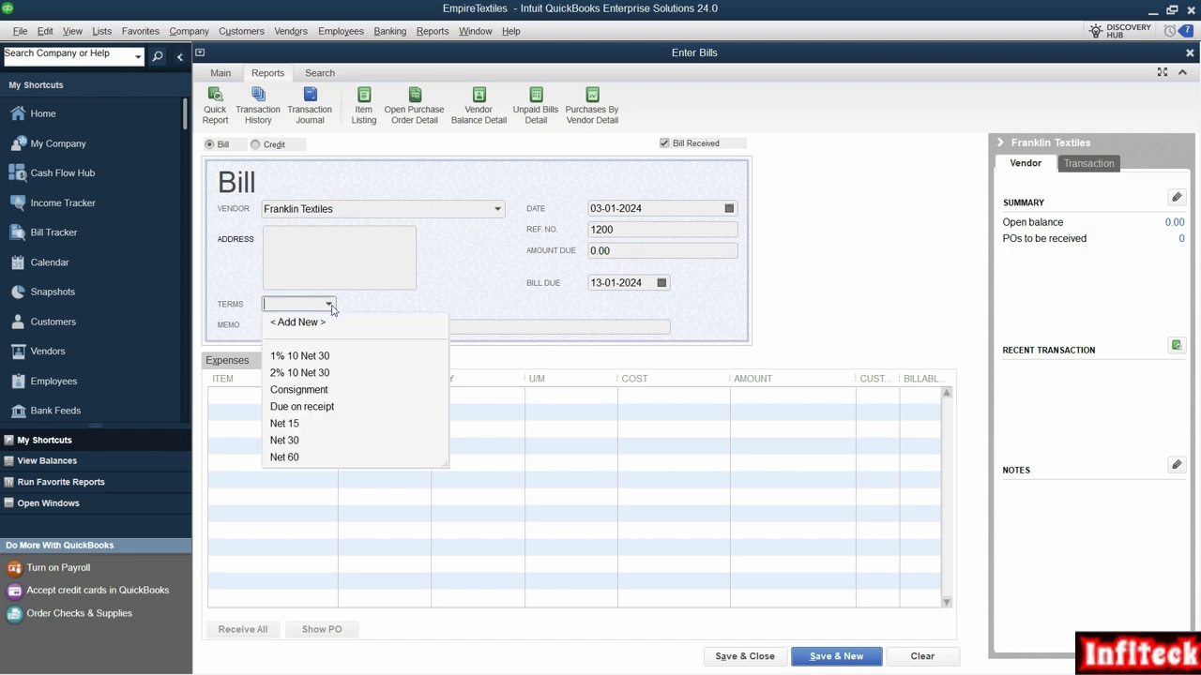
left_click(288, 373)
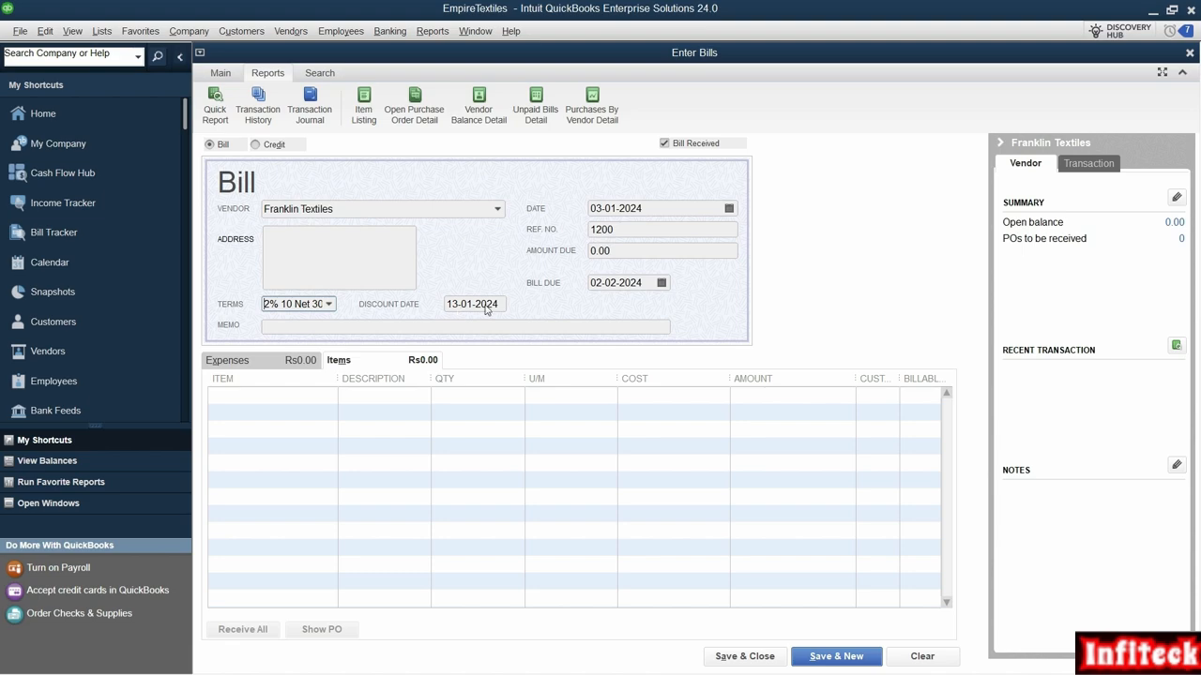
left_click(429, 325)
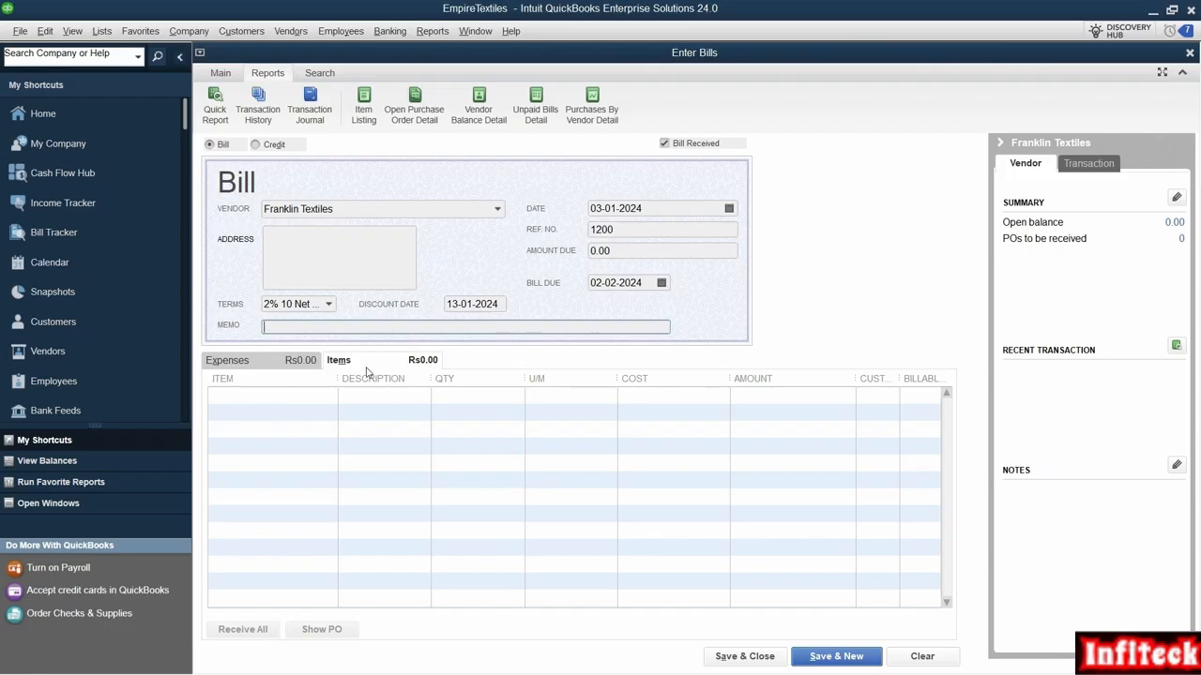
key("ctrl+v")
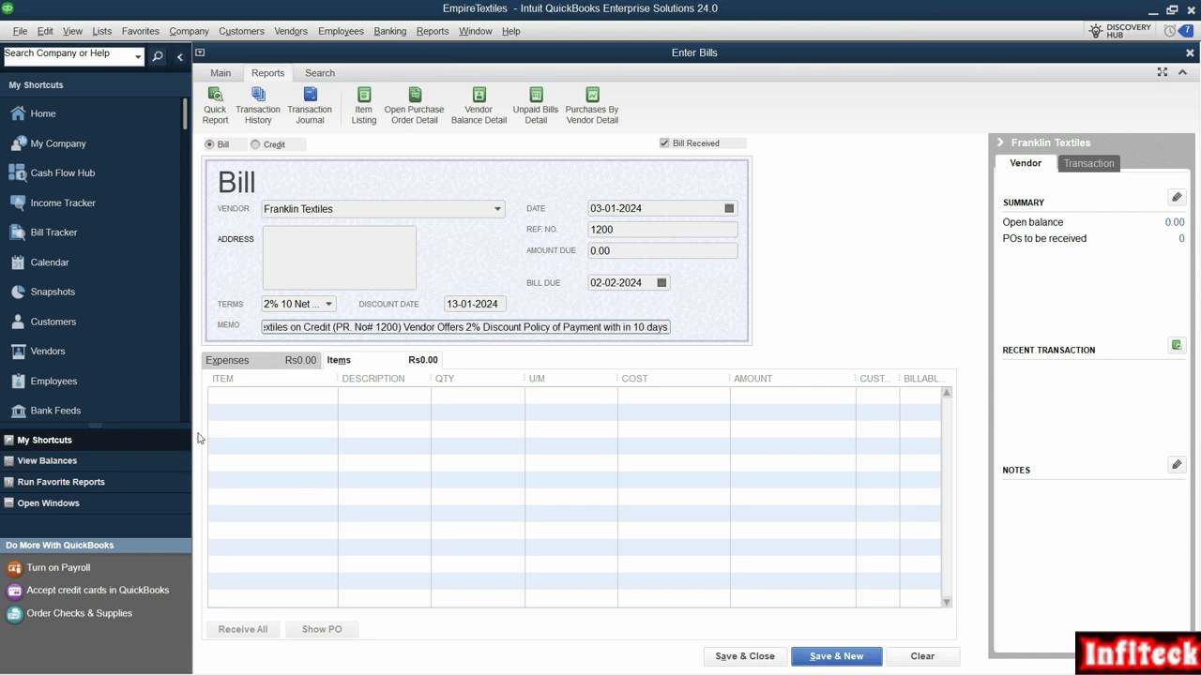
Add Zips as the first bill item with a quantity of 8,000 at a cost of 15.00
left_click(261, 389)
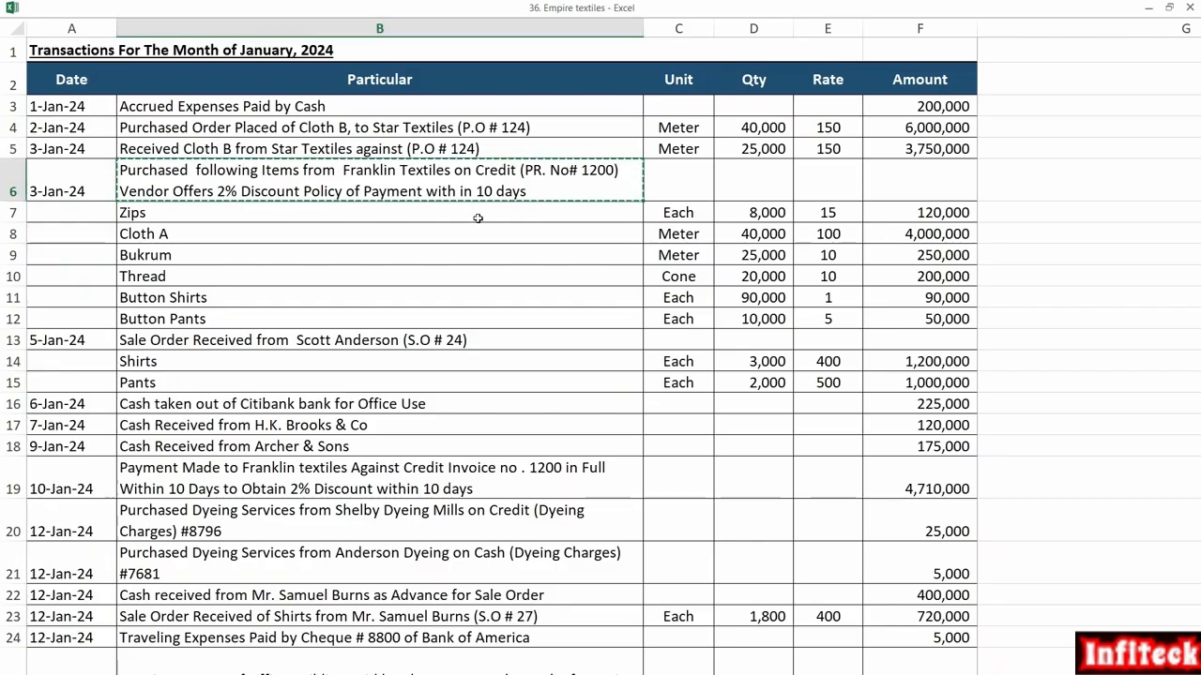
left_click(329, 395)
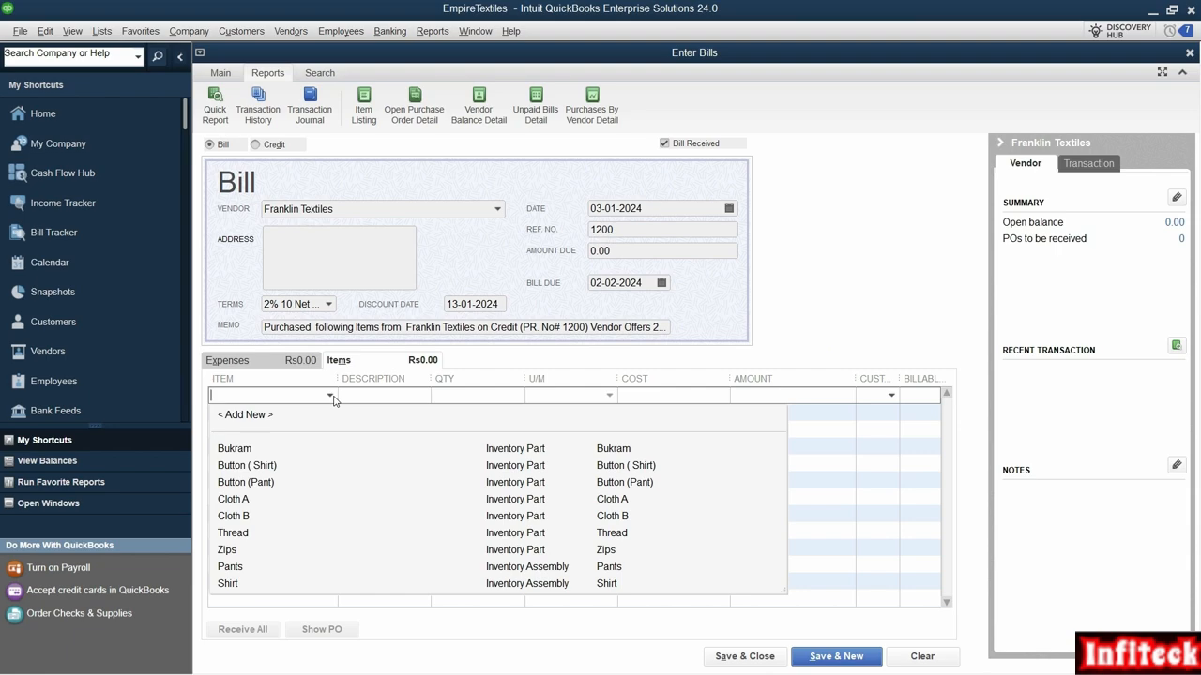
type("Zips")
key("Tab")
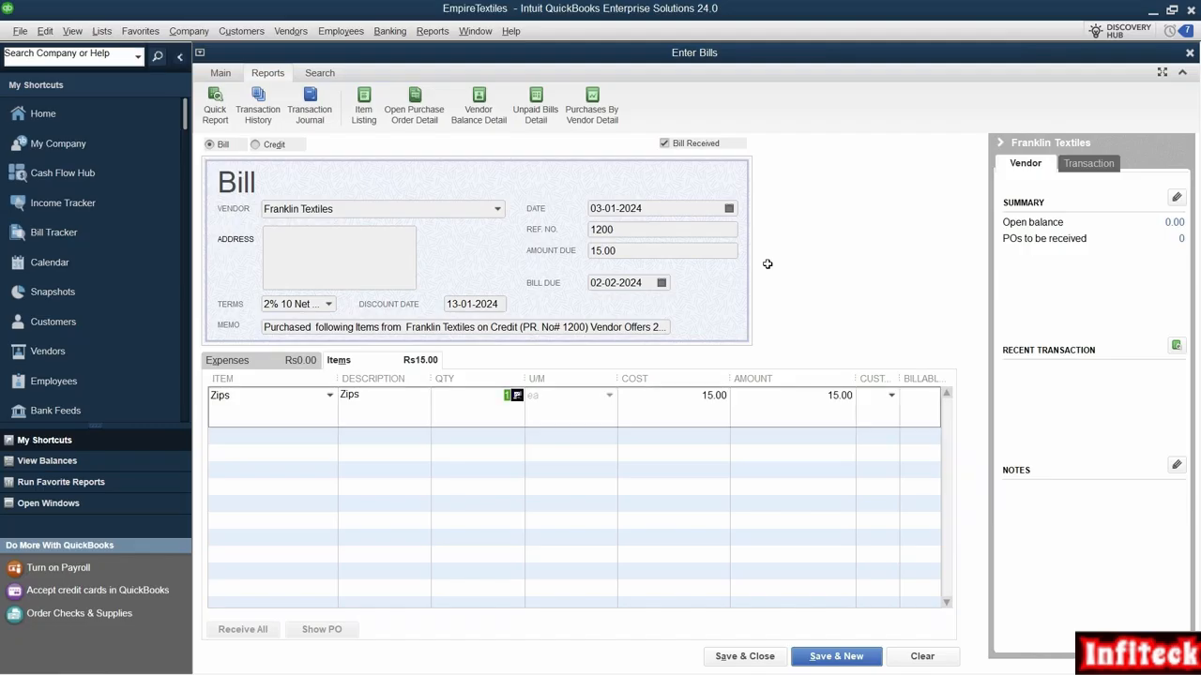
type("800")
type("0")
key("Tab")
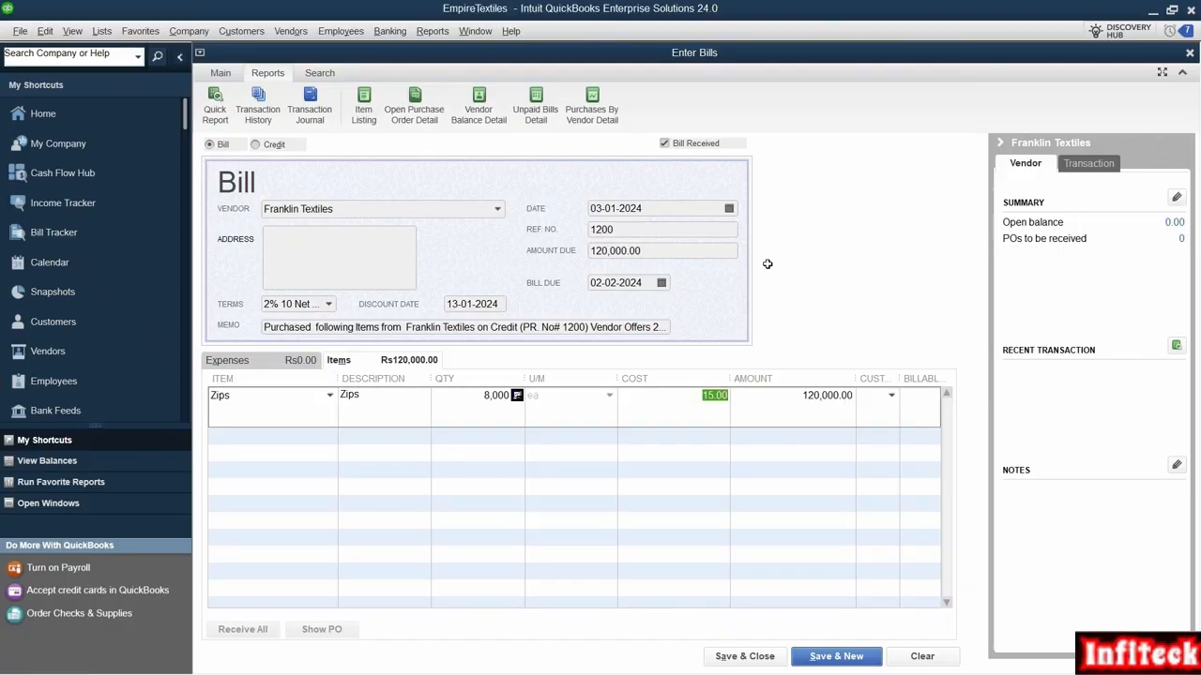
key("Tab")
key("Tab")
key("Tab")
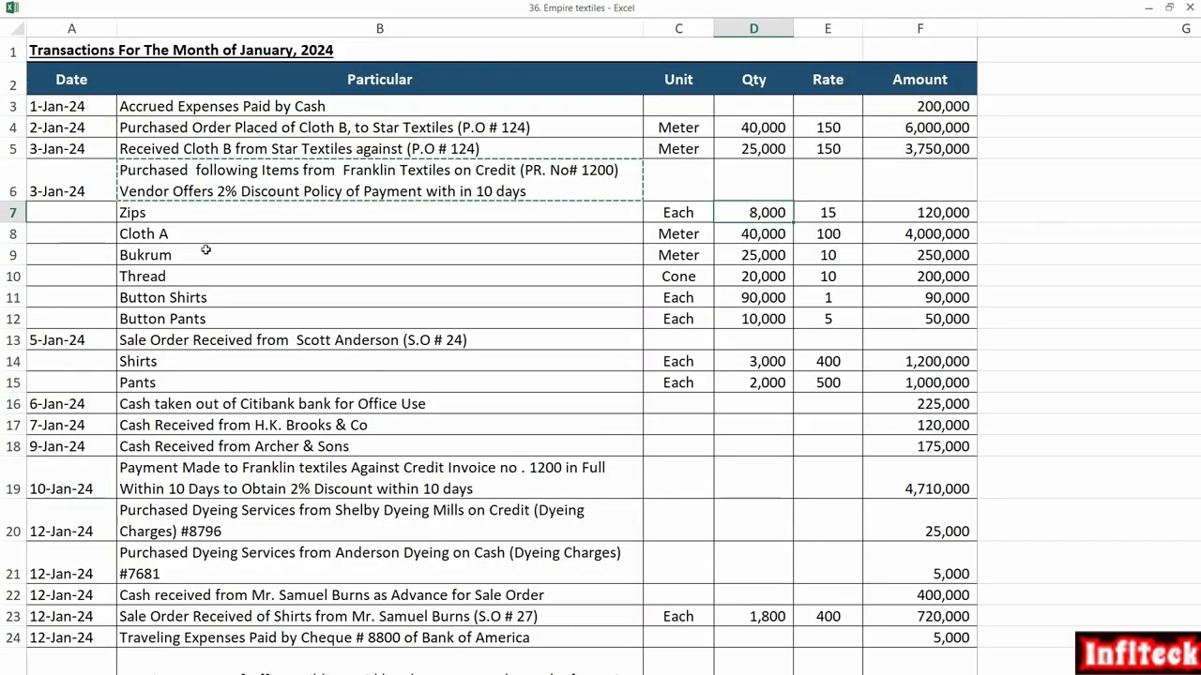
Add Cloth A as the second bill item with a quantity of 40,000, and check its rate and amount in the Excel sheet
left_click(206, 236)
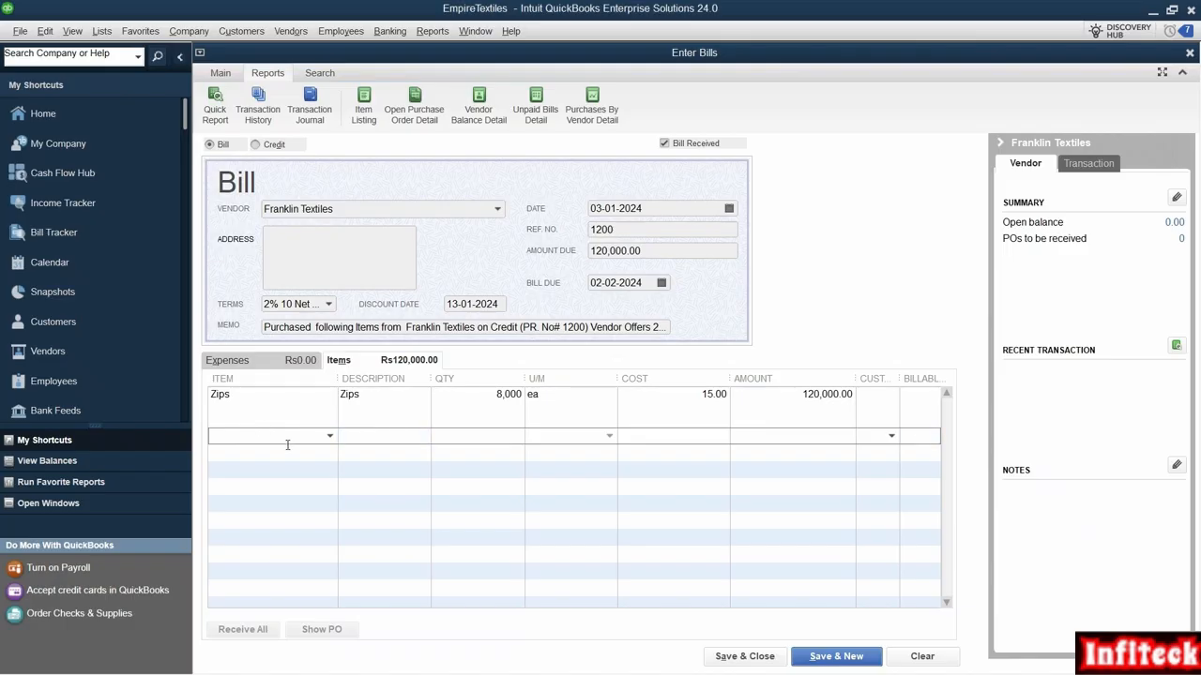
type("Cloth A")
key("Tab")
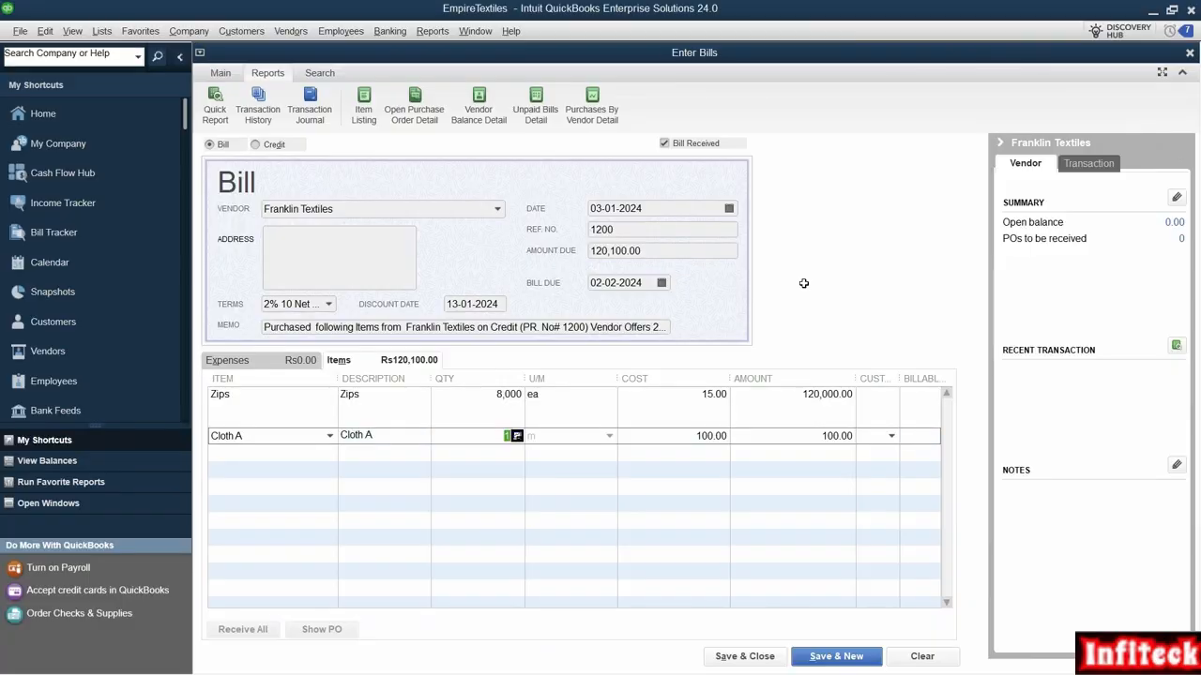
type("40,000")
key("Tab")
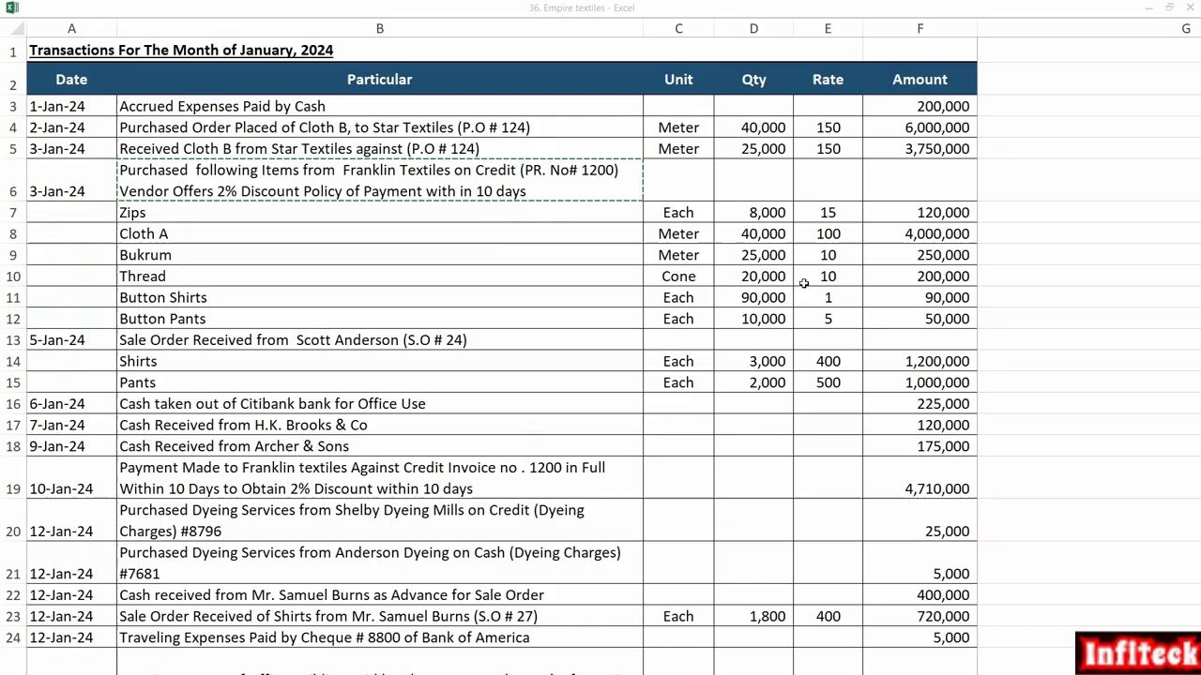
left_click(837, 233)
left_click(963, 232)
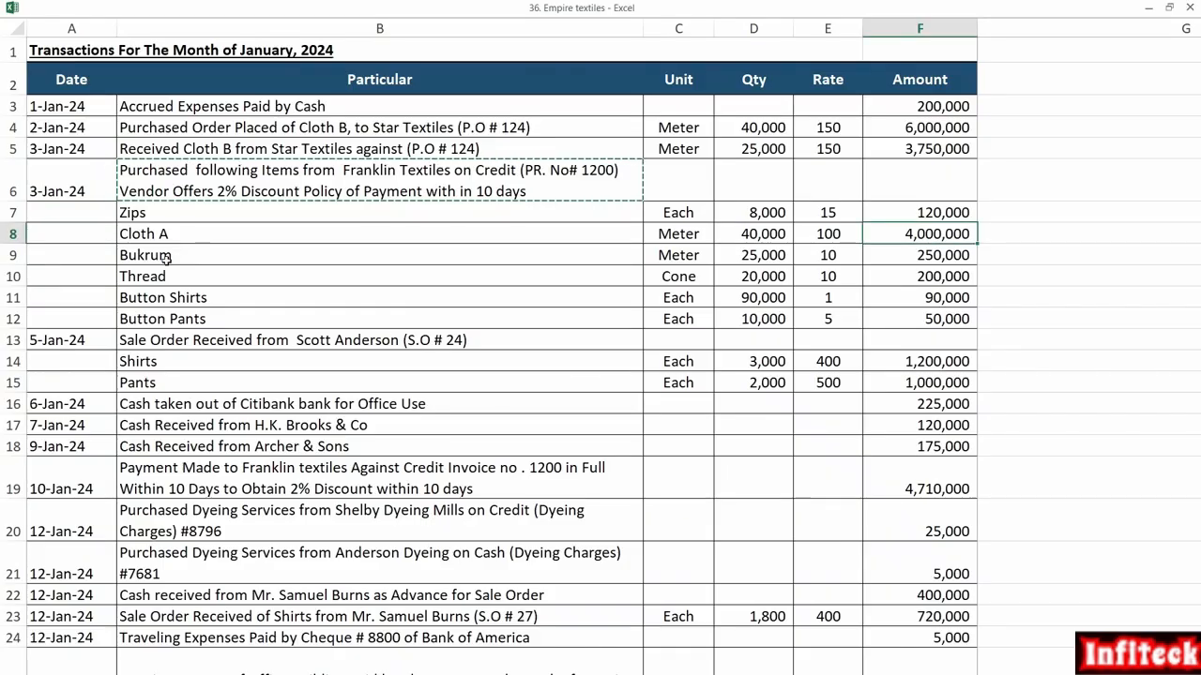
Check the Bukrum row in the Excel sheet and add Bukram as the third bill item with a quantity of 25,000
left_click(166, 258)
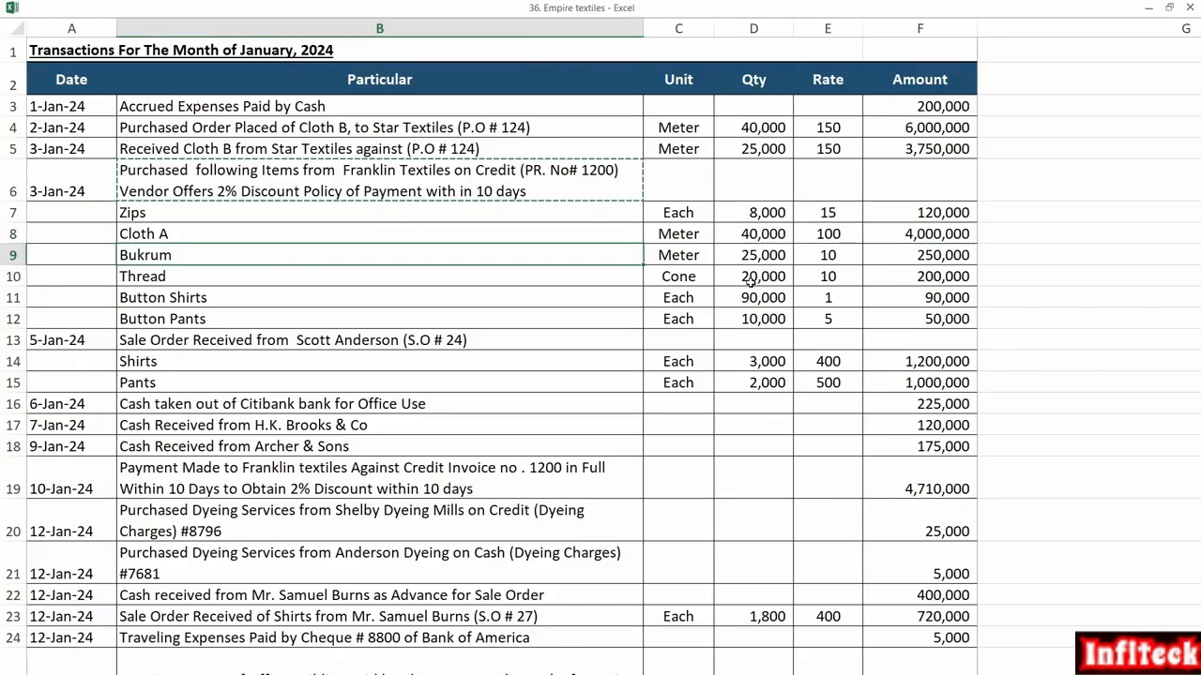
left_click(768, 261)
left_click(851, 255)
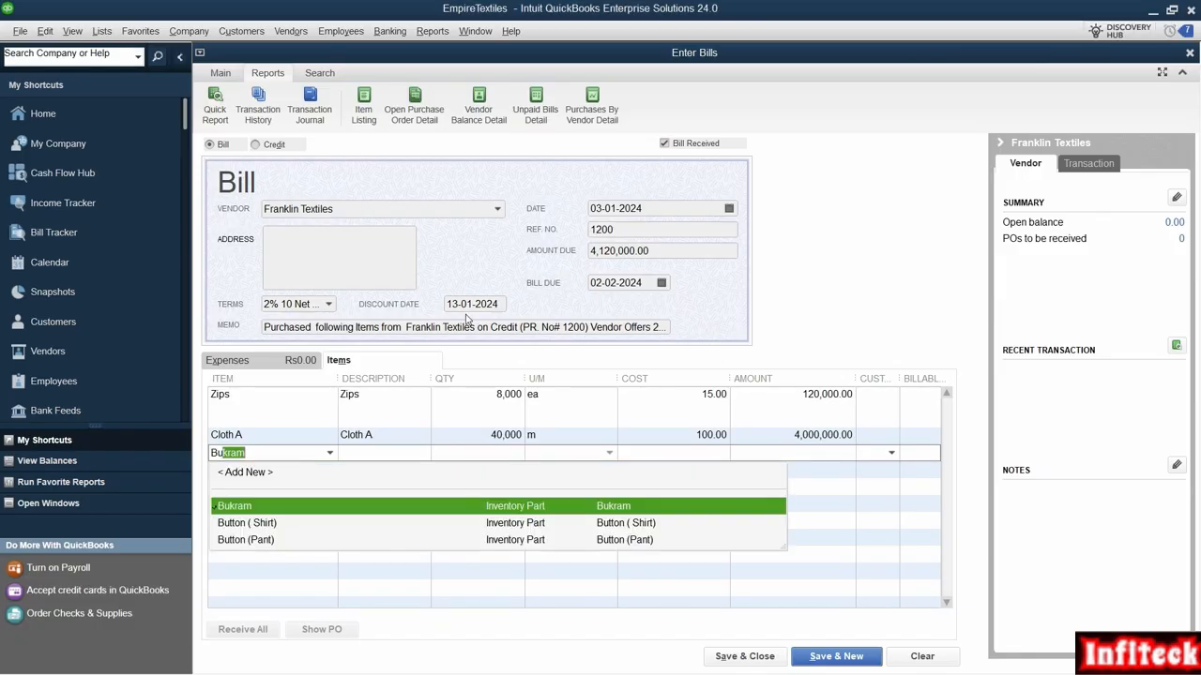
type("kram")
key("Tab")
type("25")
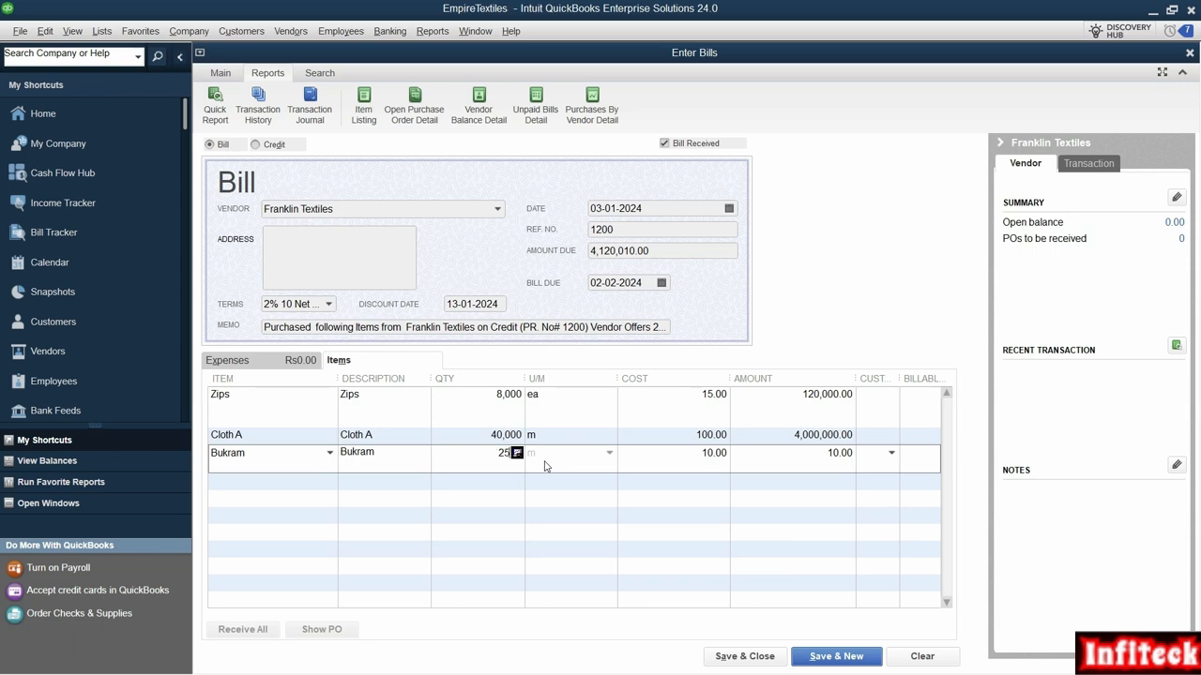
type(",000")
key("Tab")
key("Tab")
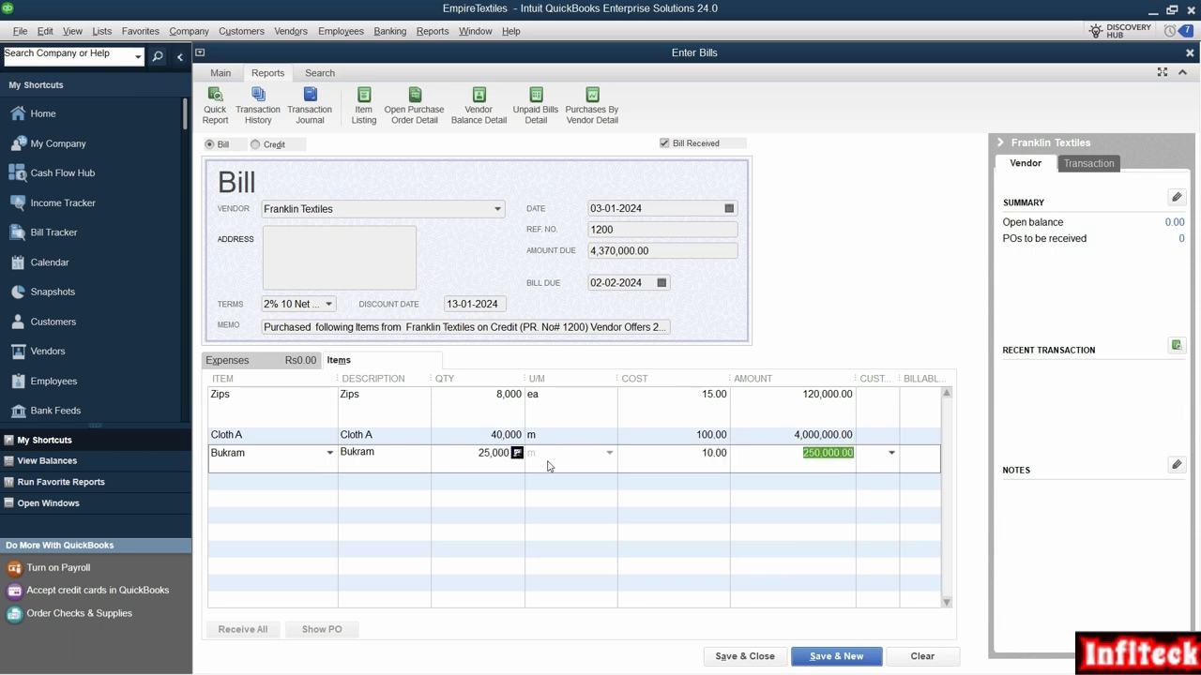
Check the Bukrum and Thread rows in the Excel sheet and add Thread as the fourth bill item with a quantity of 20,000
left_click(284, 482)
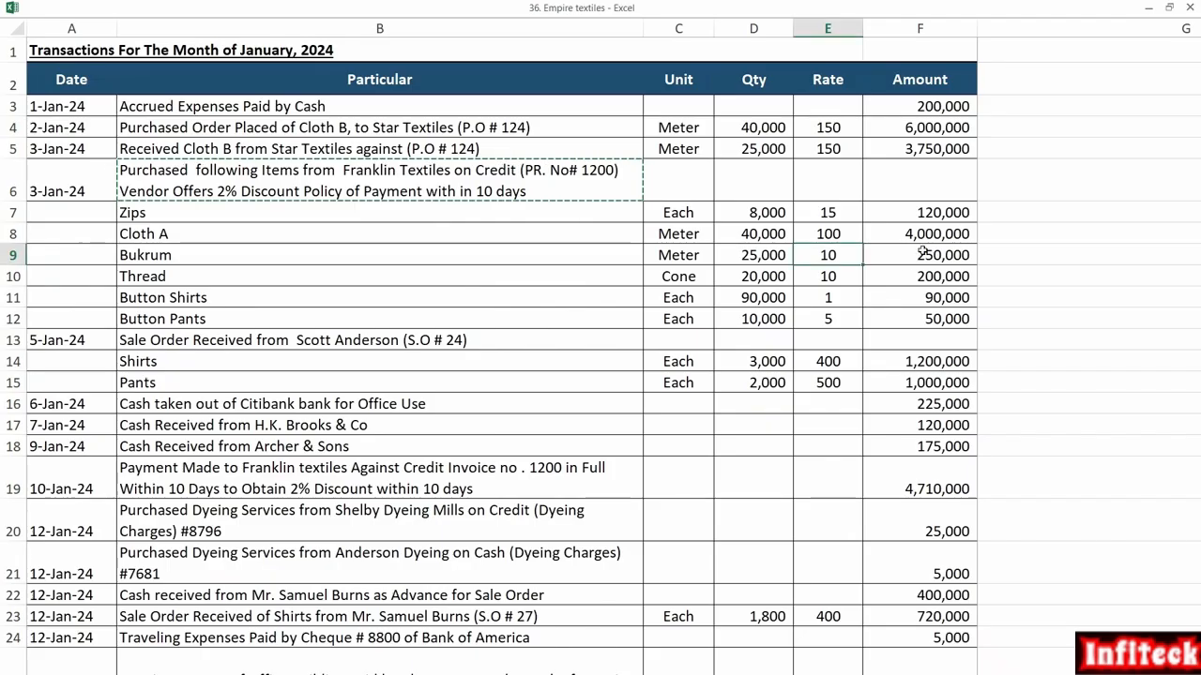
left_click_drag(949, 214, 945, 250)
left_click(940, 279)
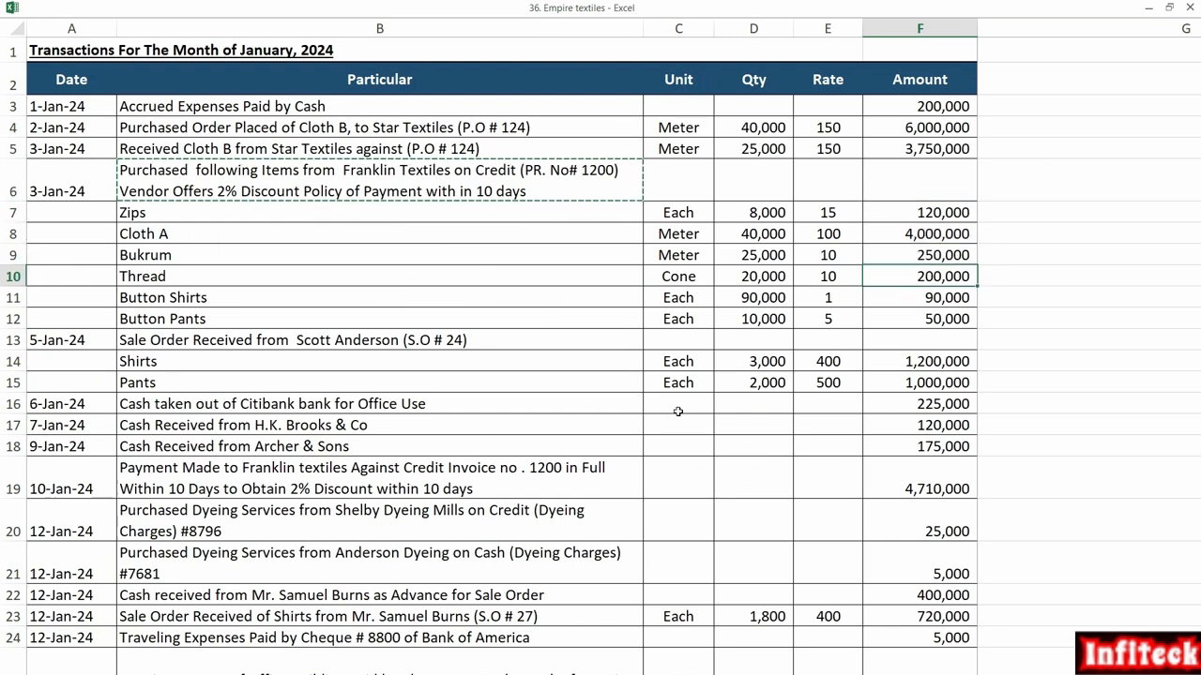
left_click(212, 278)
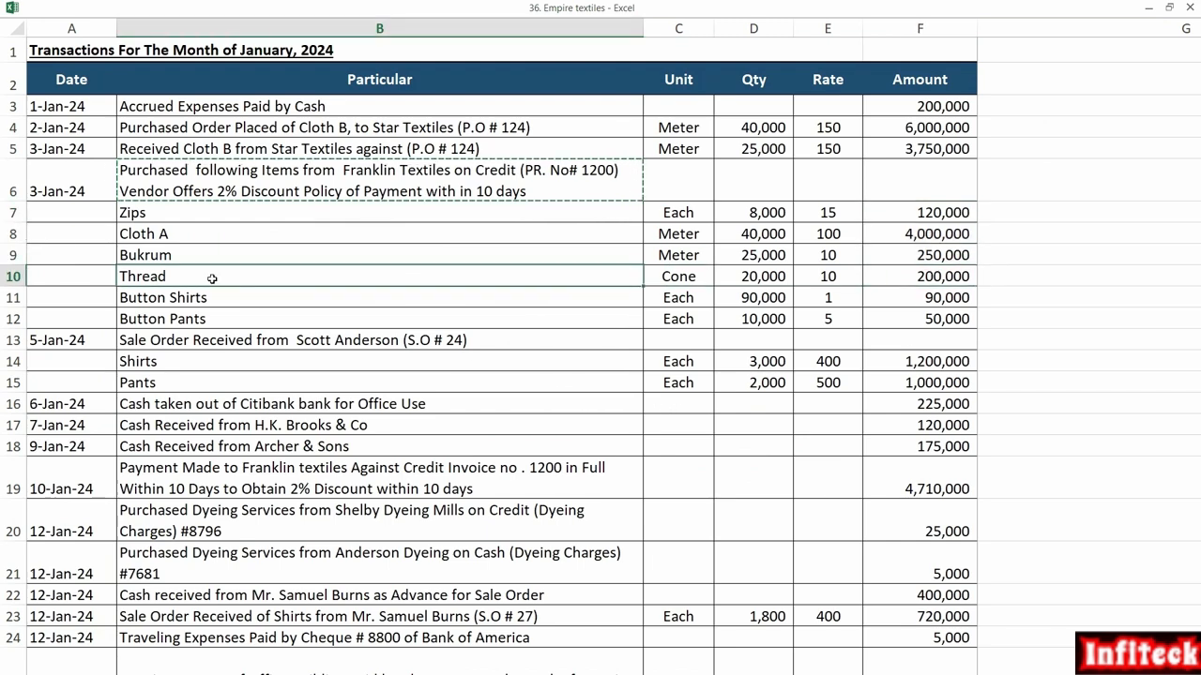
type("Thr")
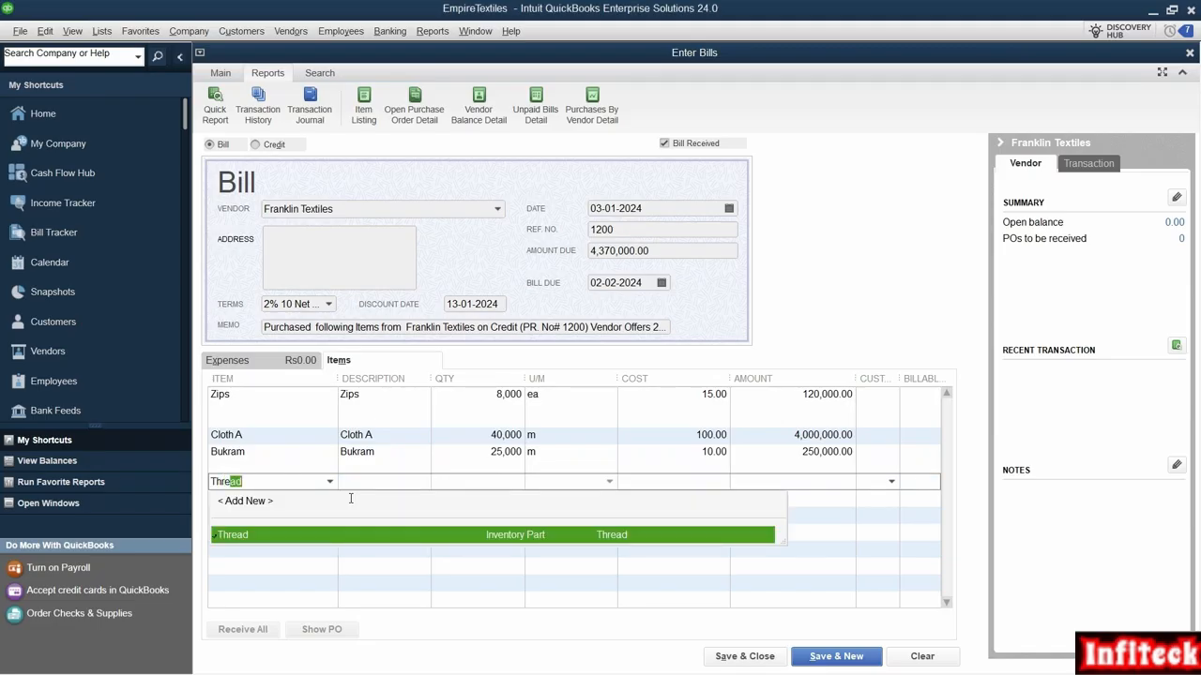
key("Tab")
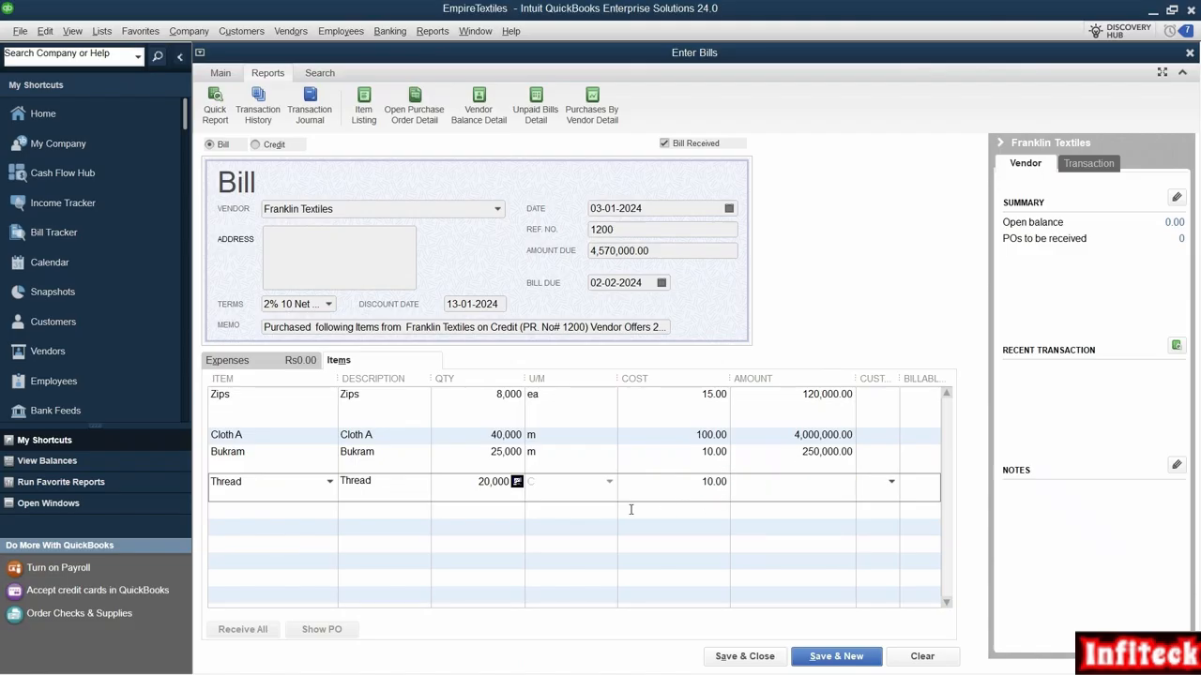
Add Button (Shirt) as the fifth bill item with a quantity of 90,000, and check its amount in the Excel sheet
left_click(300, 513)
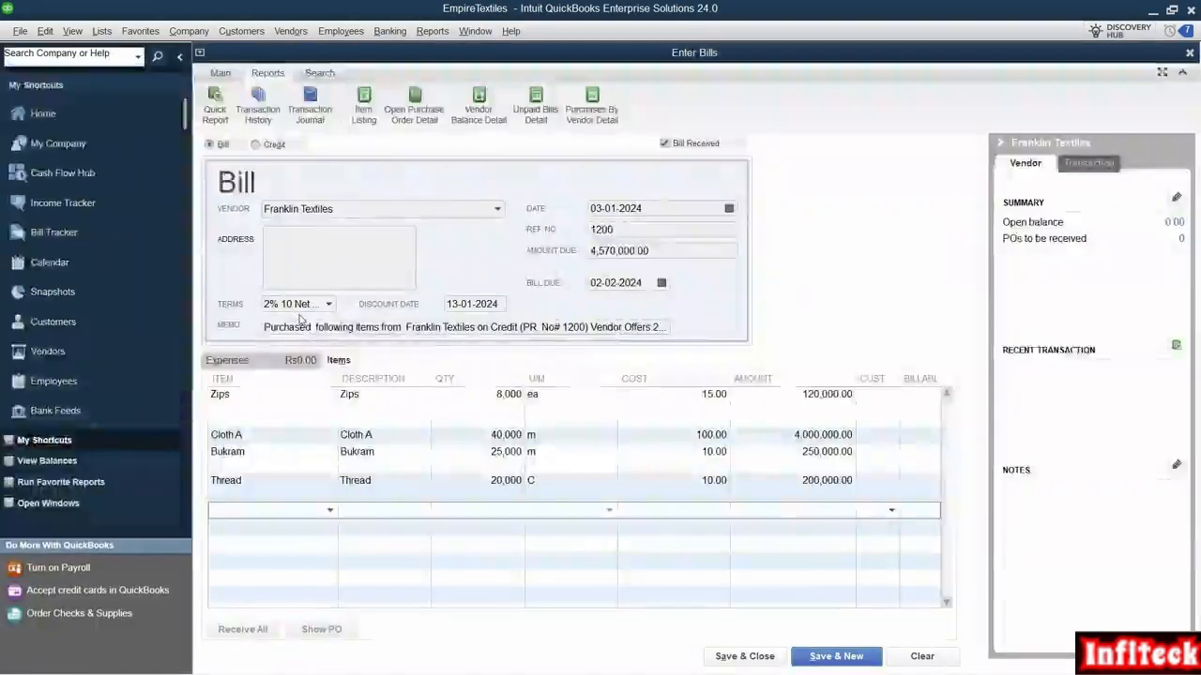
type("Button (Shirt")
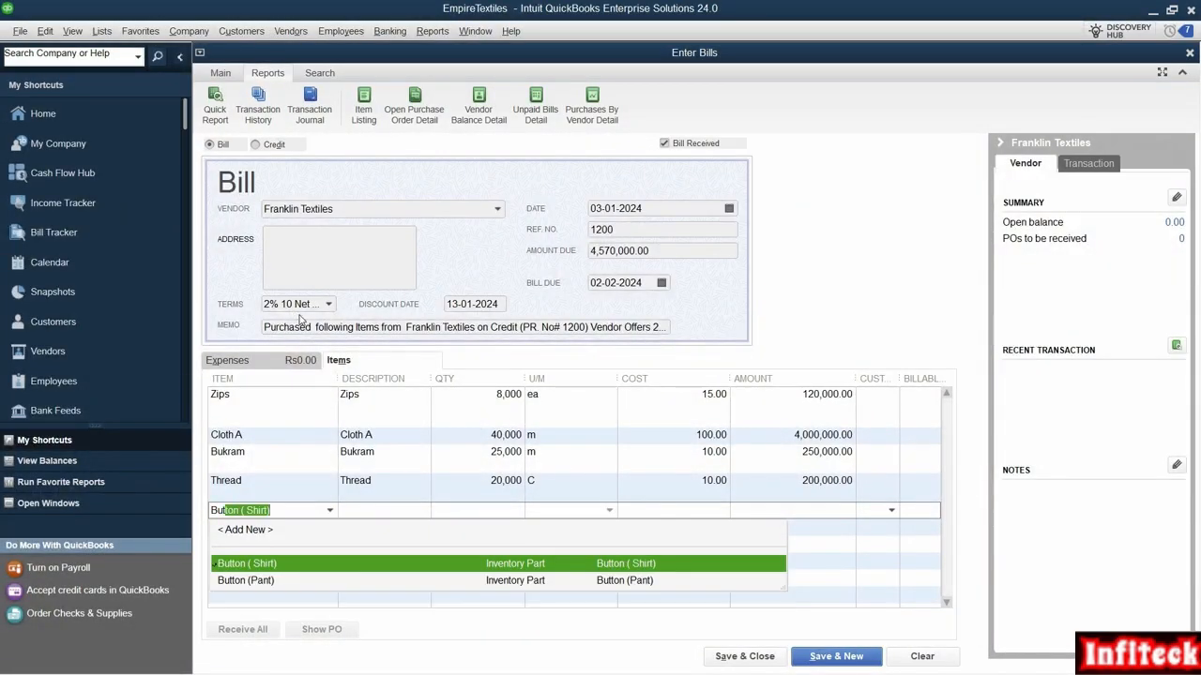
key("Tab")
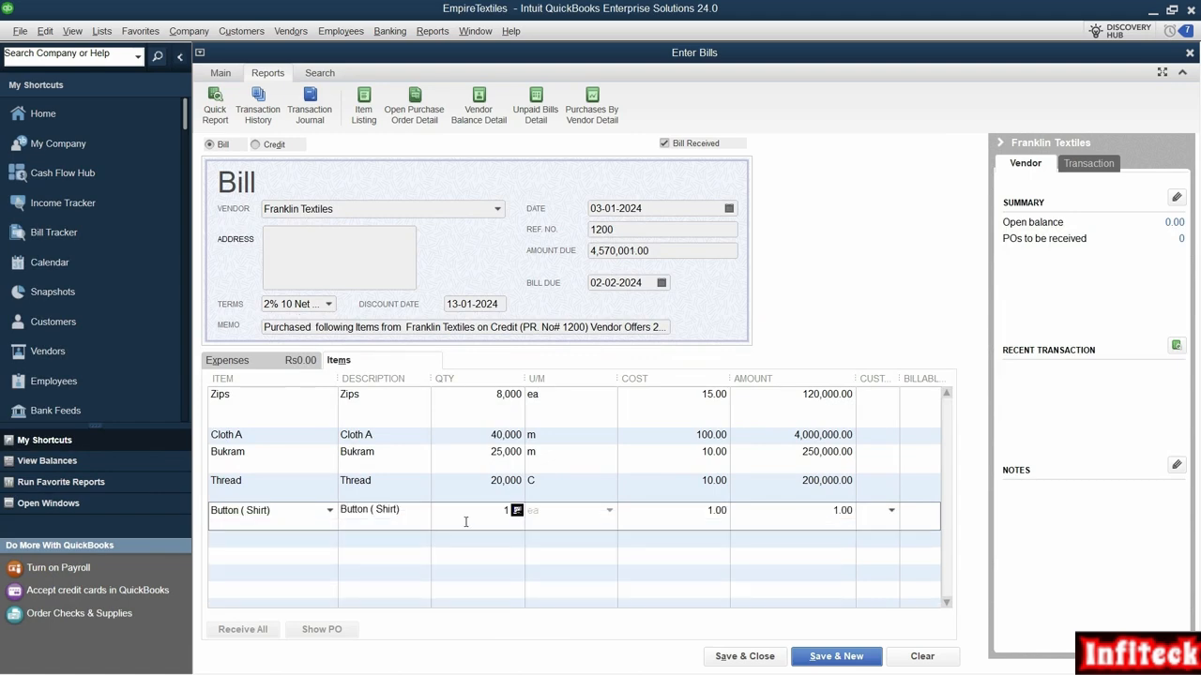
left_click_drag(502, 518, 530, 517)
key("alt+Tab")
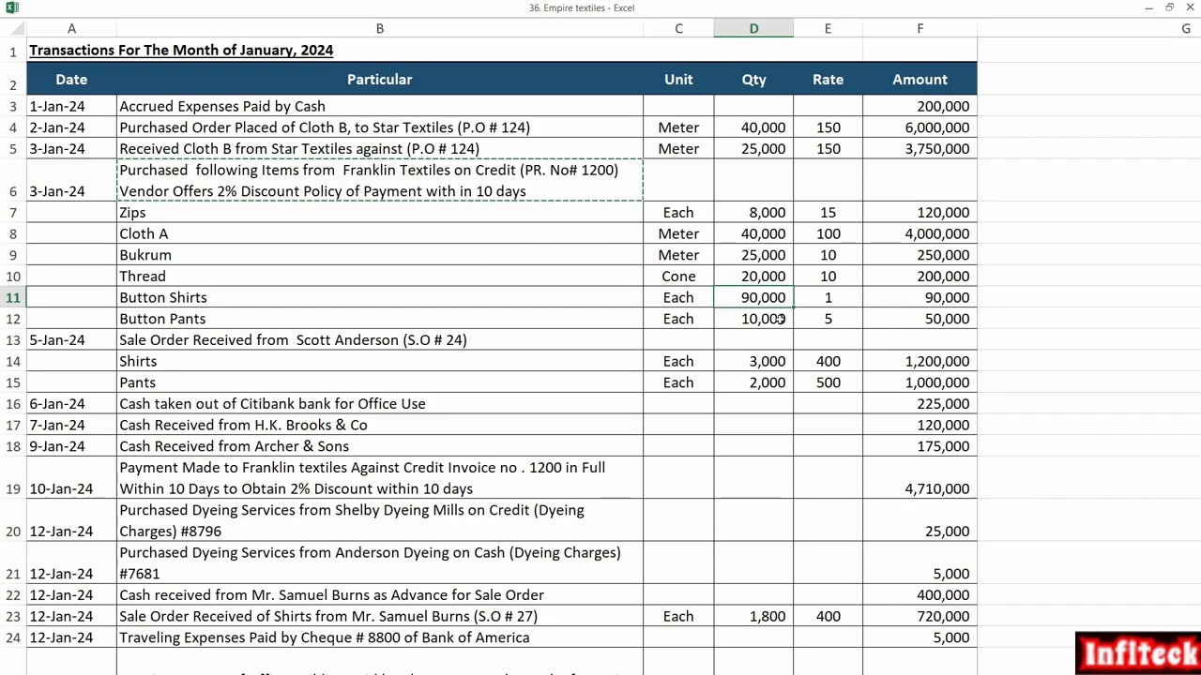
type("90000")
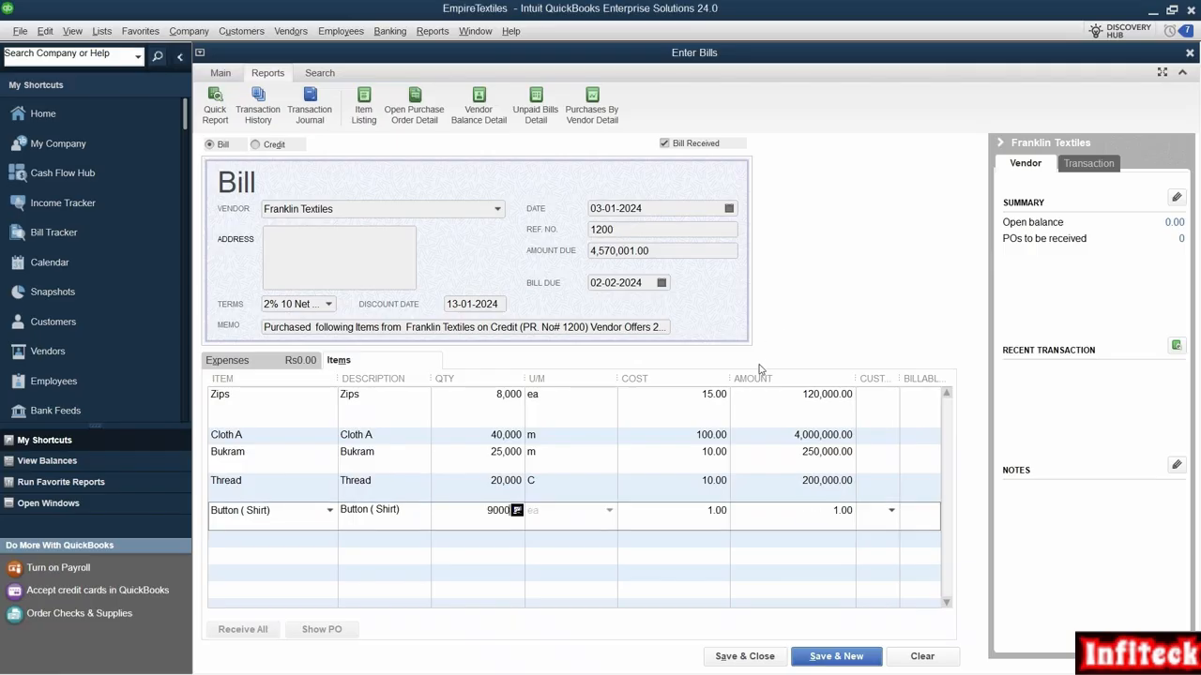
key("alt+Tab")
left_click(774, 302)
left_click(929, 296)
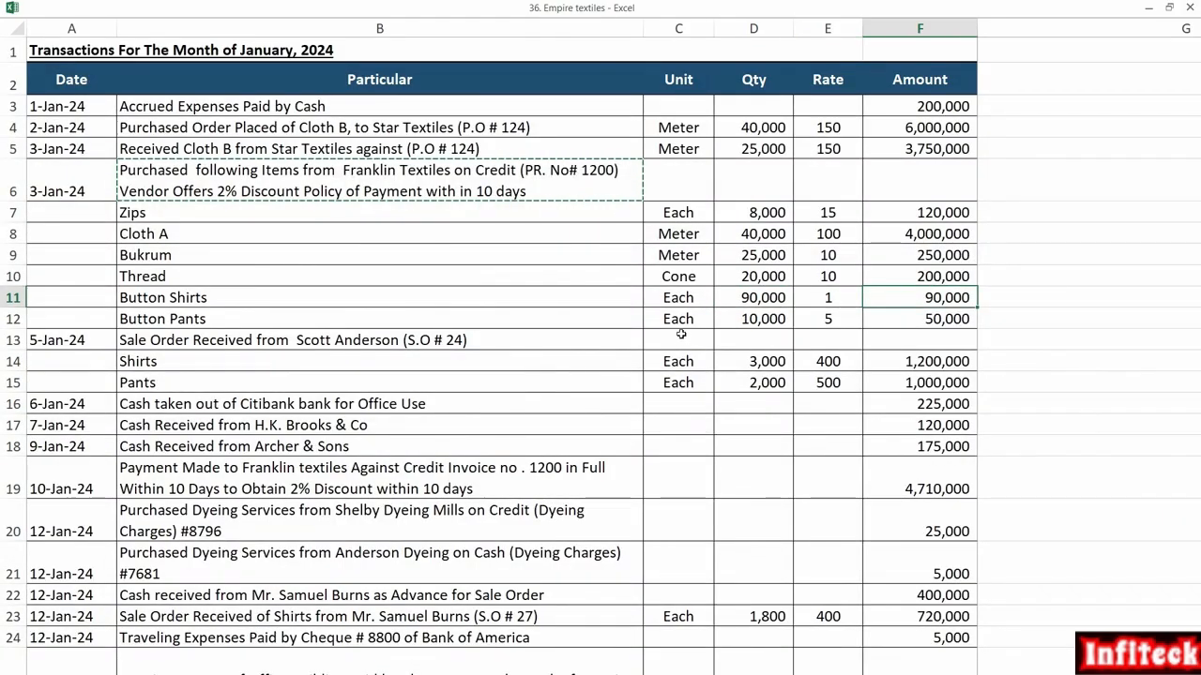
Add Button (Pant) as the sixth bill item with a quantity of 10,000, following the Excel sheet
left_click(141, 323)
key("alt+Tab")
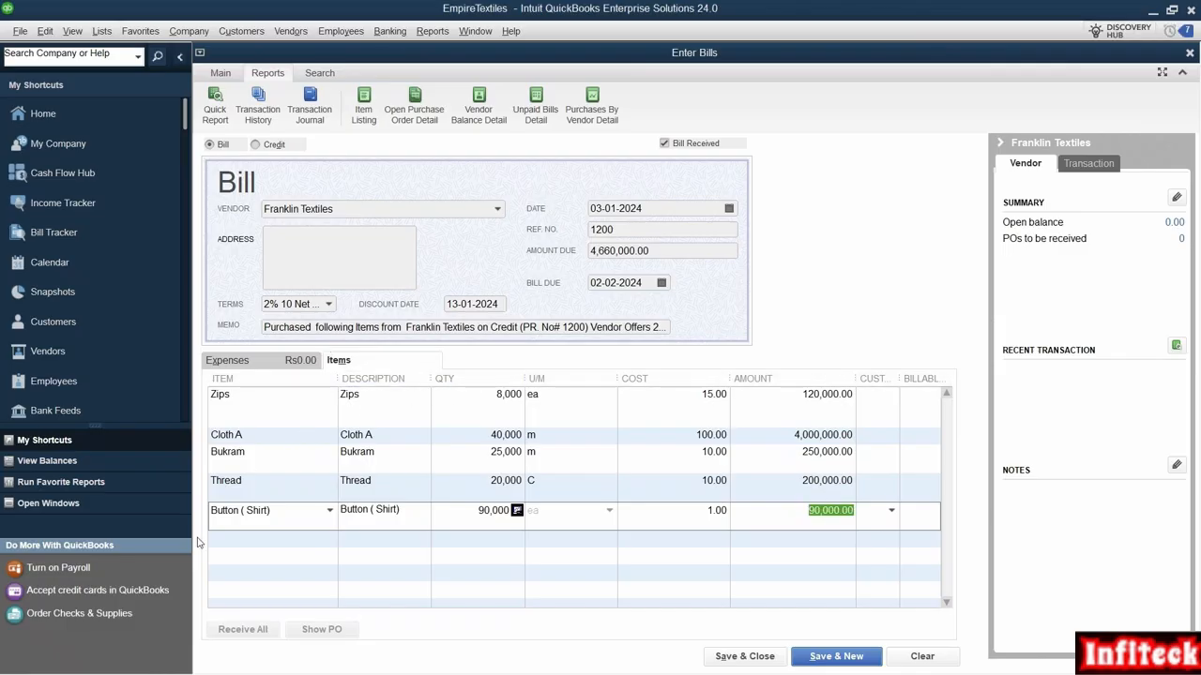
left_click(256, 540)
type("Button (Pant")
key("Down")
key("Tab")
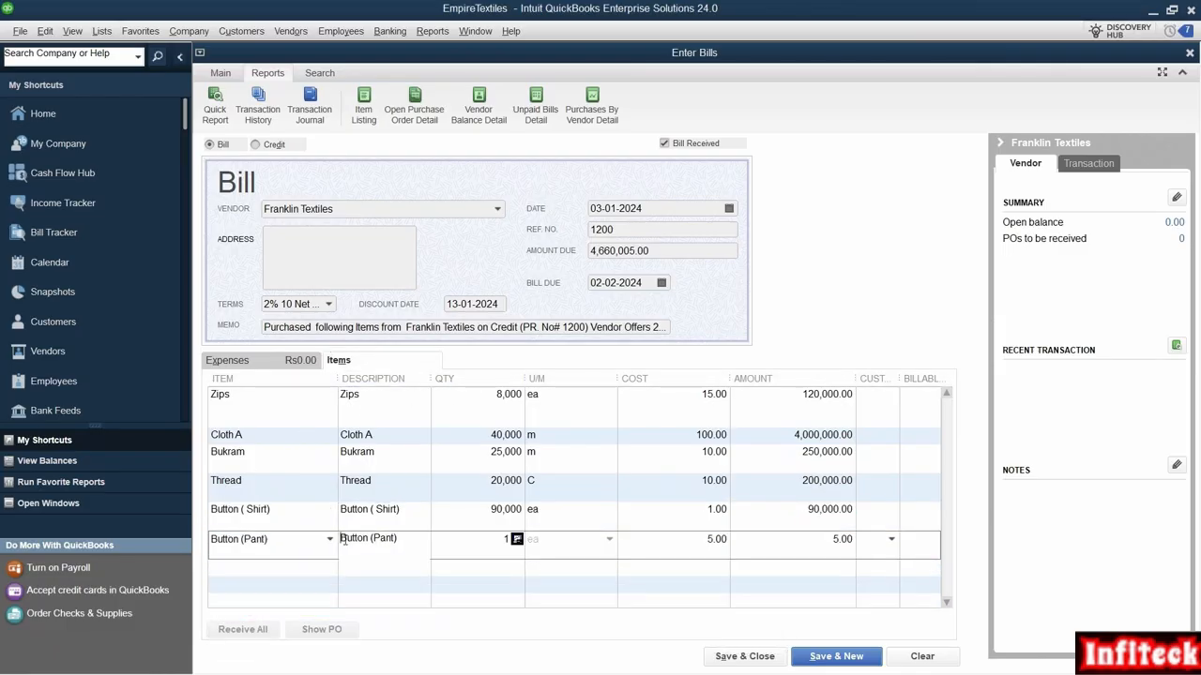
key("alt+Tab")
key("alt+Tab")
type("10000")
key("Tab")
left_click(811, 543)
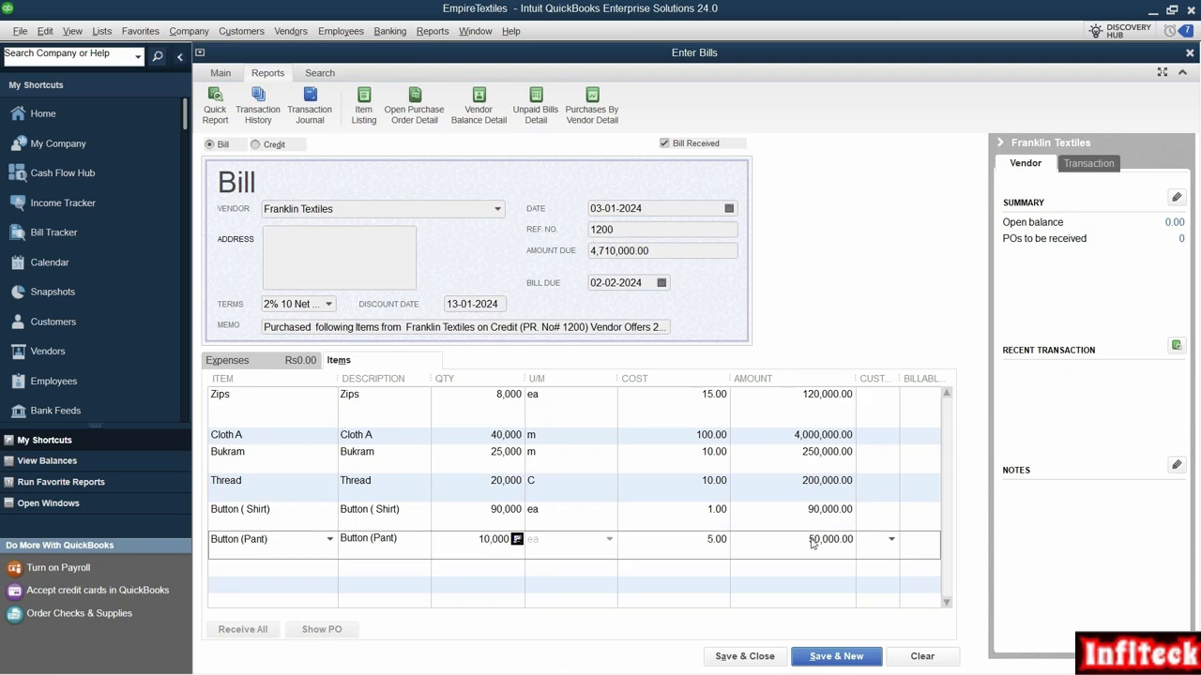
Sum the Franklin Textiles item amounts F7:F12 in Excel cell F13 and compare the total with the QuickBooks bill's amount due
key("alt+Tab")
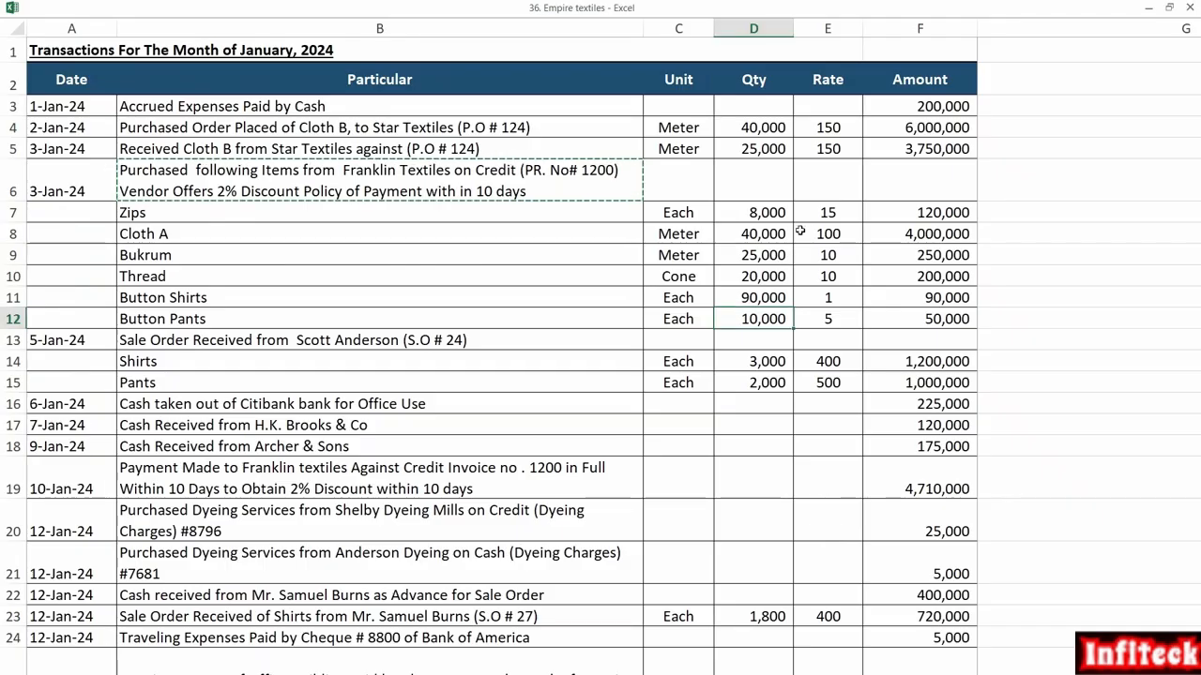
left_click(936, 333)
key("alt+equal")
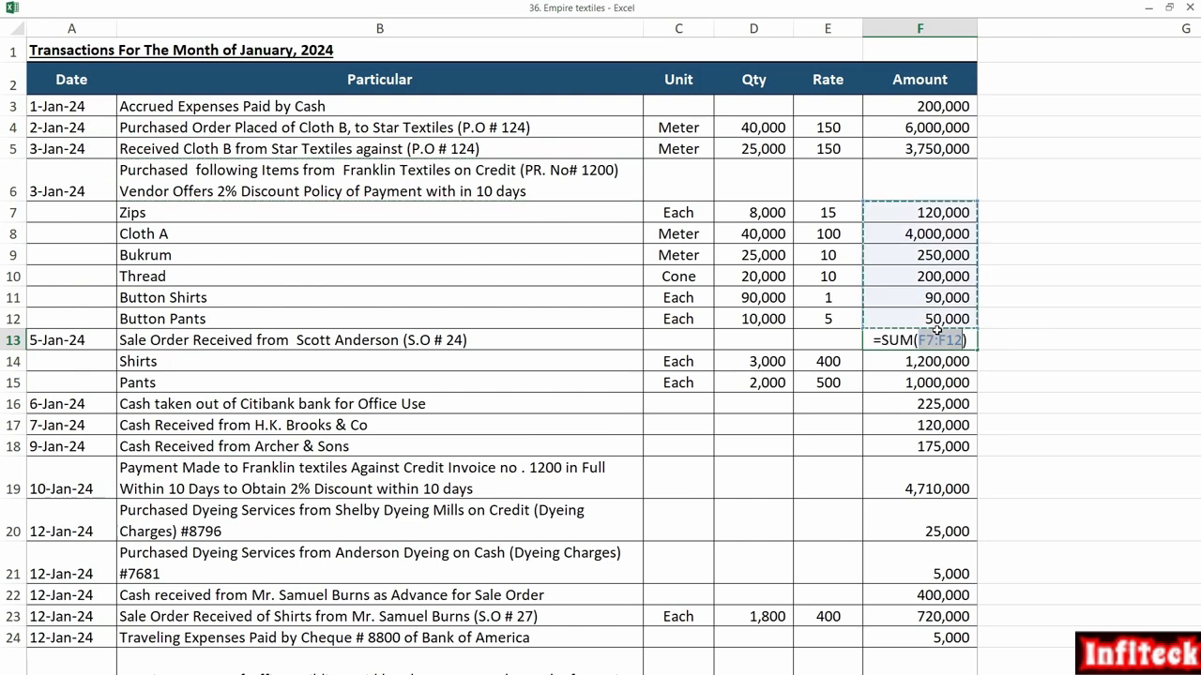
key("ctrl+Return")
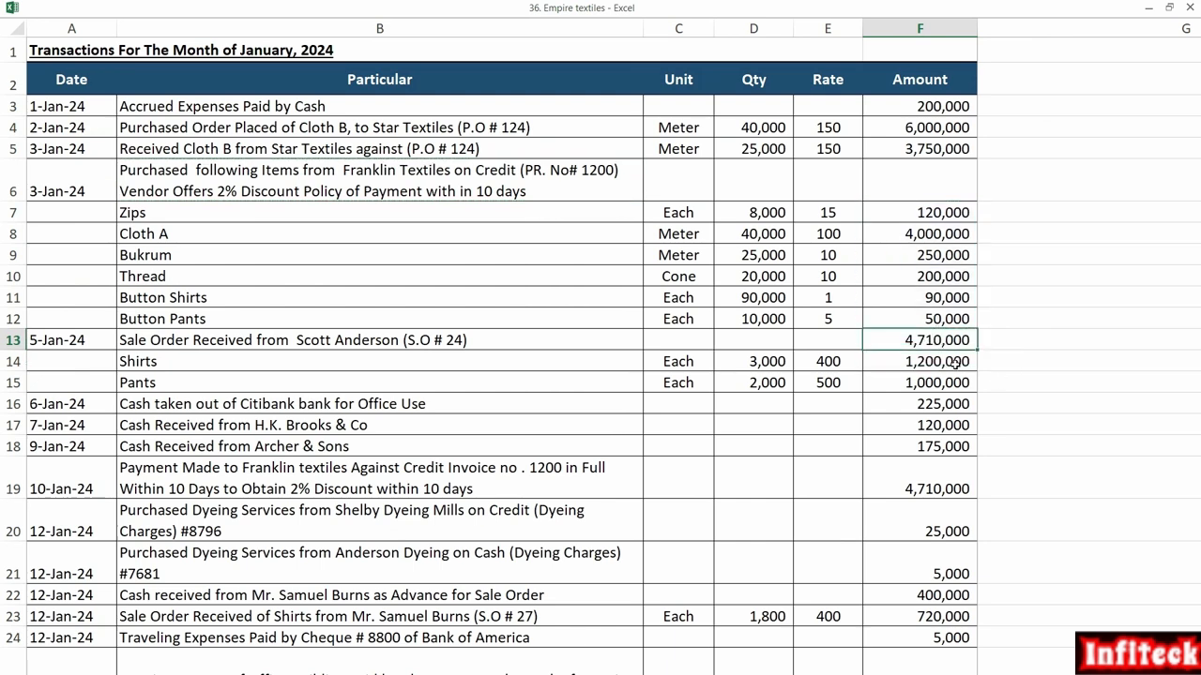
key("alt+Tab")
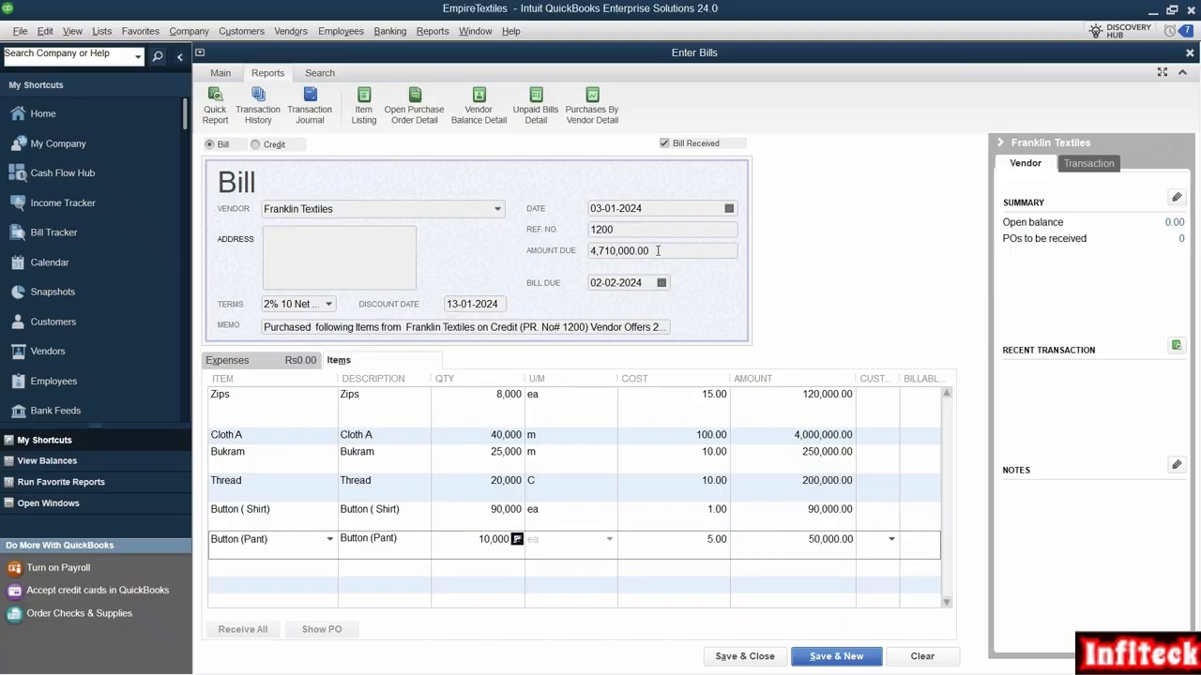
left_click(658, 250)
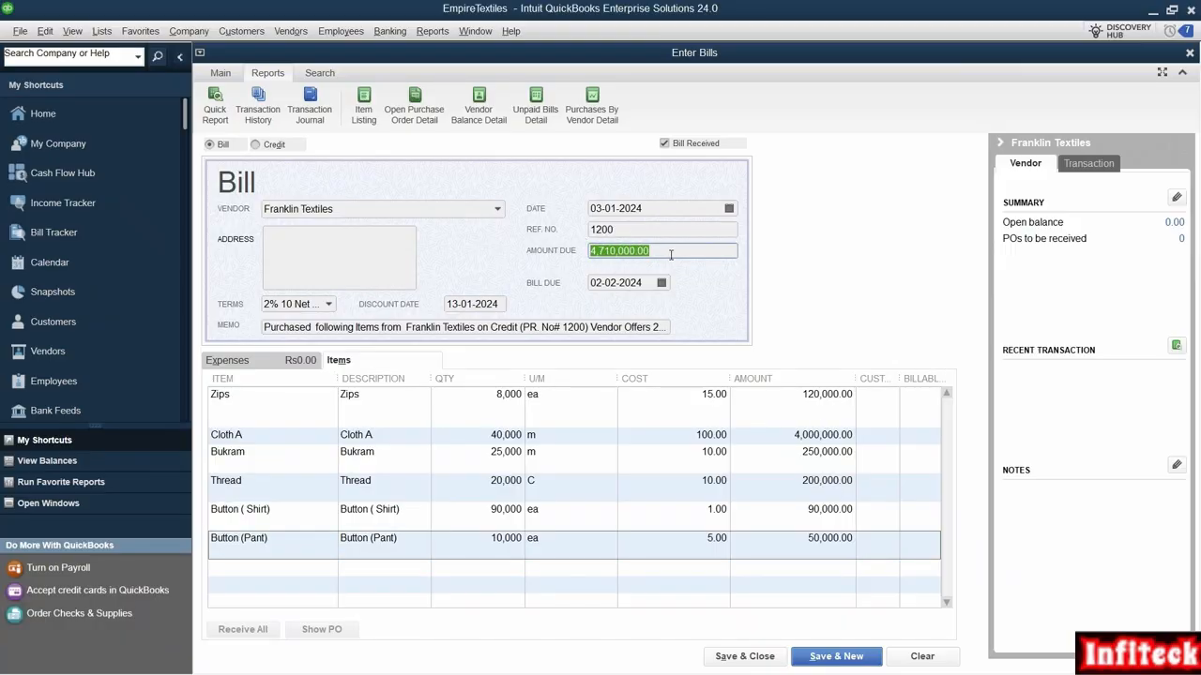
left_click(657, 230)
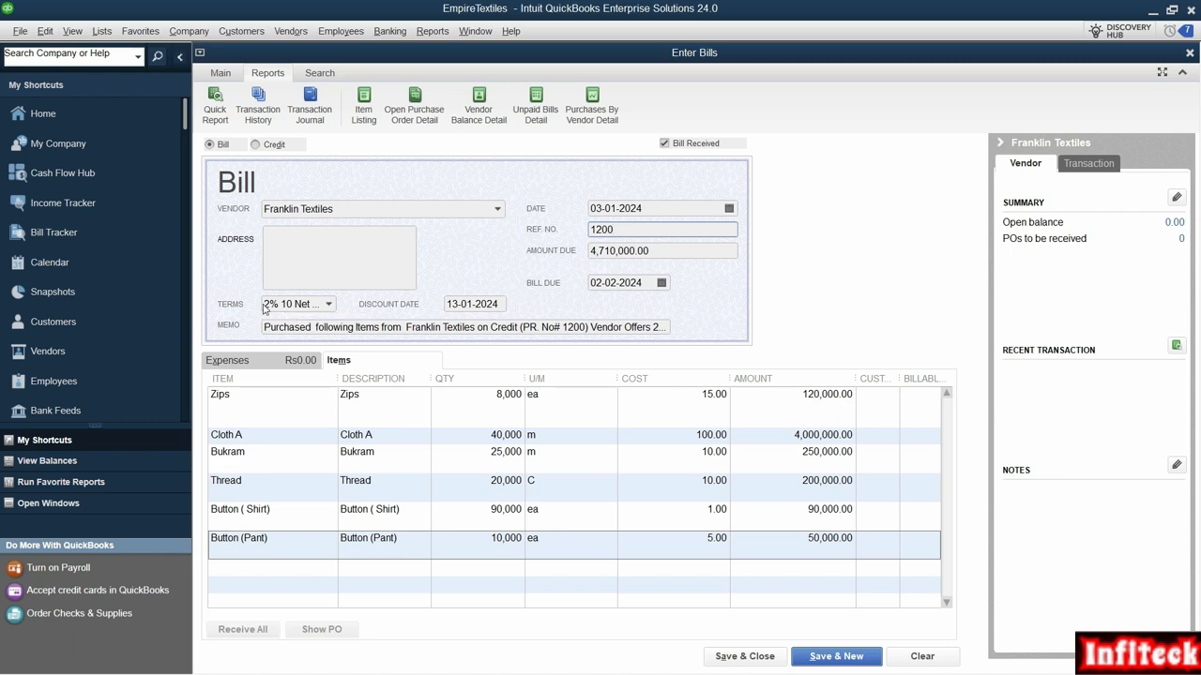
Save and close the Franklin Textiles bill, making the changed payment terms permanent for the vendor
left_click(246, 571)
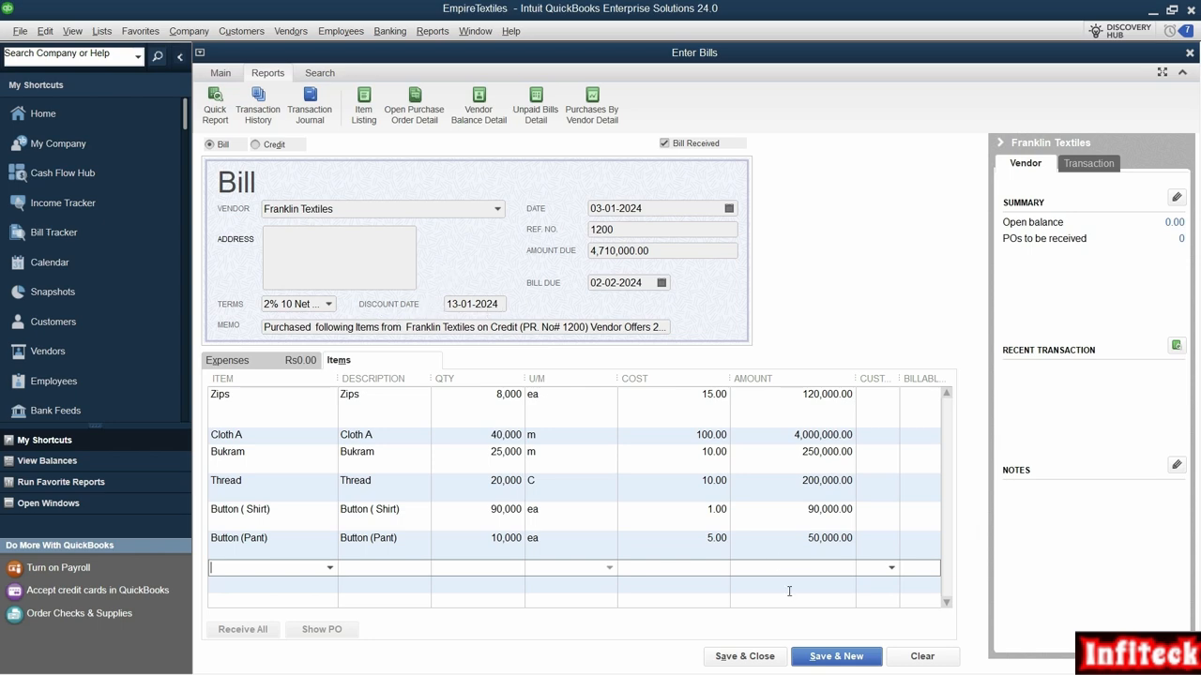
left_click(761, 664)
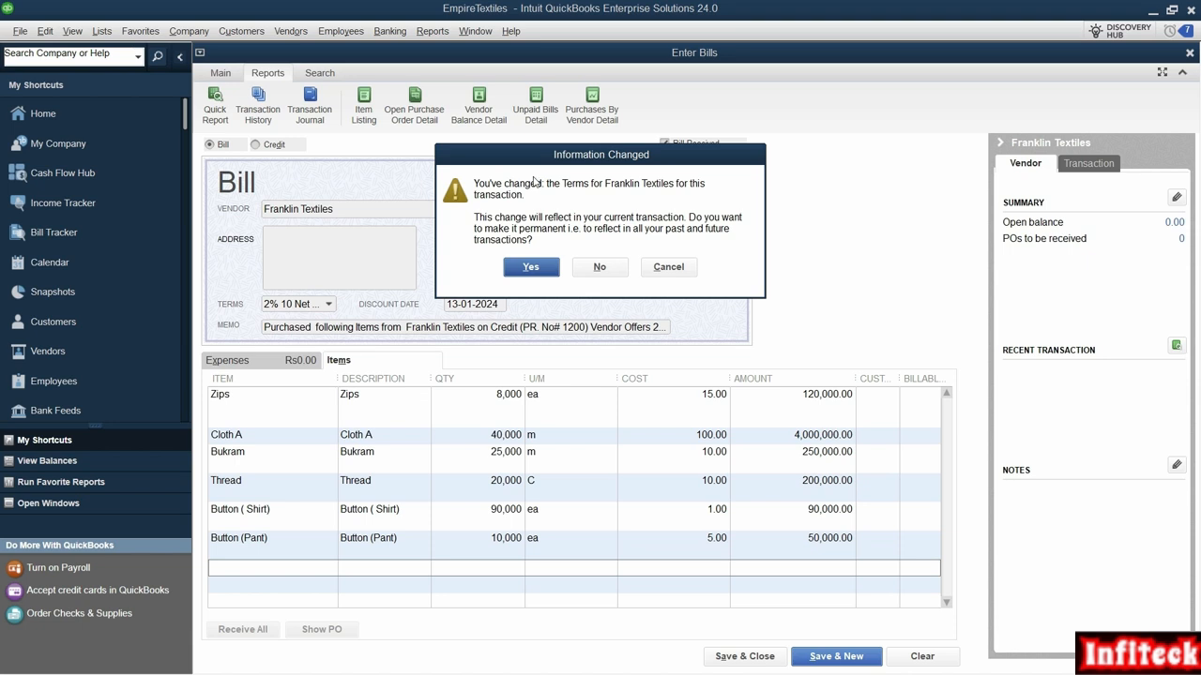
left_click(533, 267)
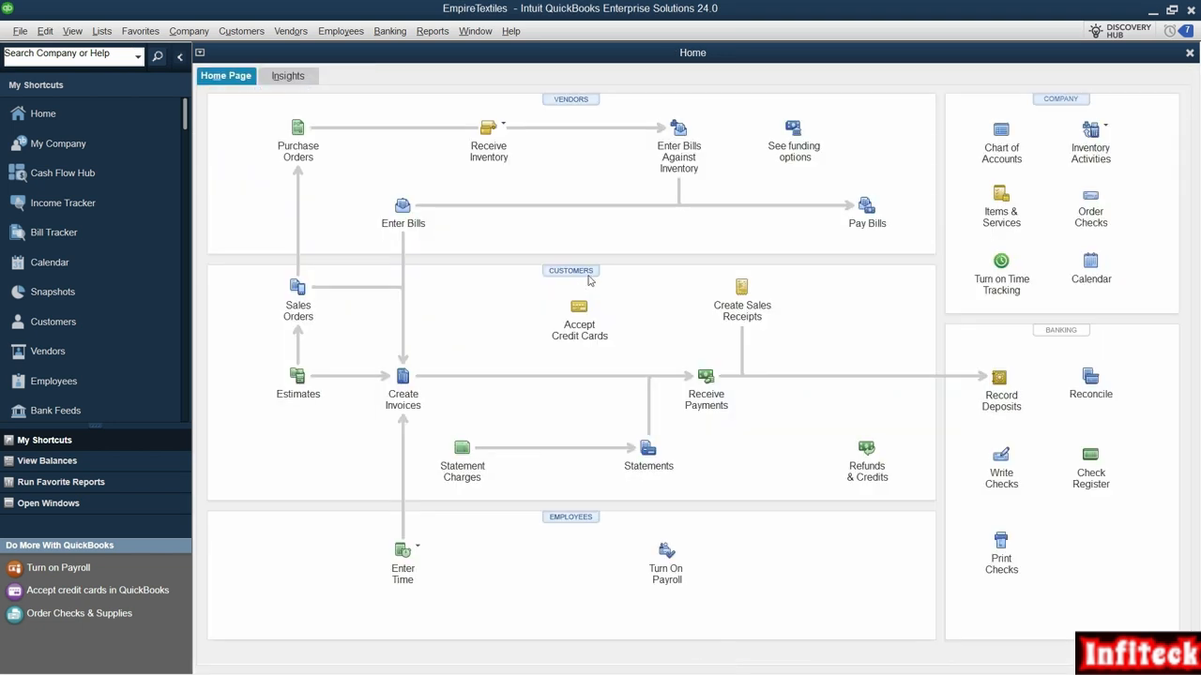